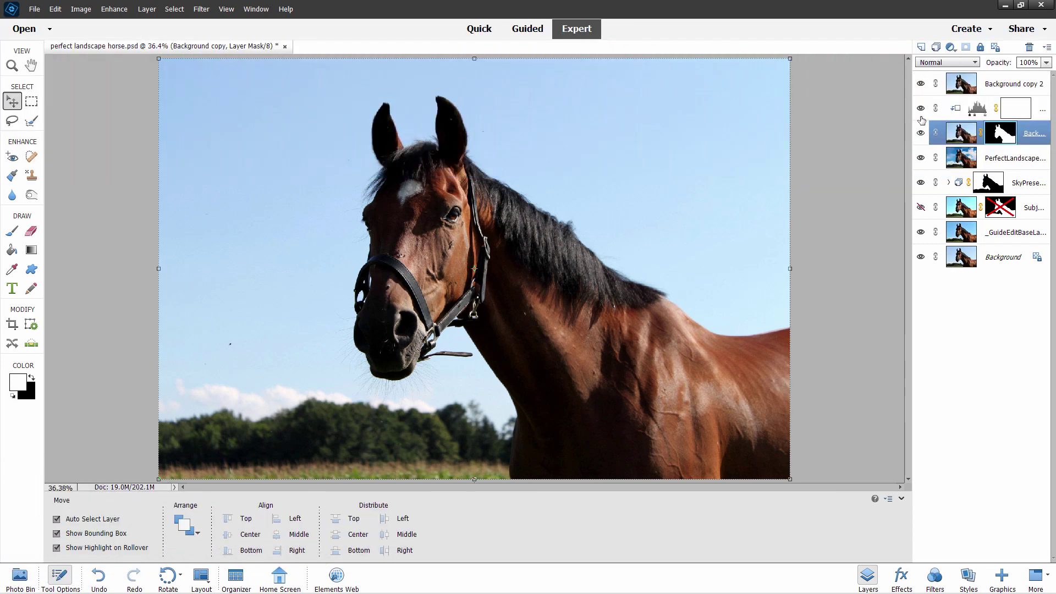
# Hide the Background copy 2 layer to reveal the cloudy-sky horse composite.
pyautogui.click(921, 84)
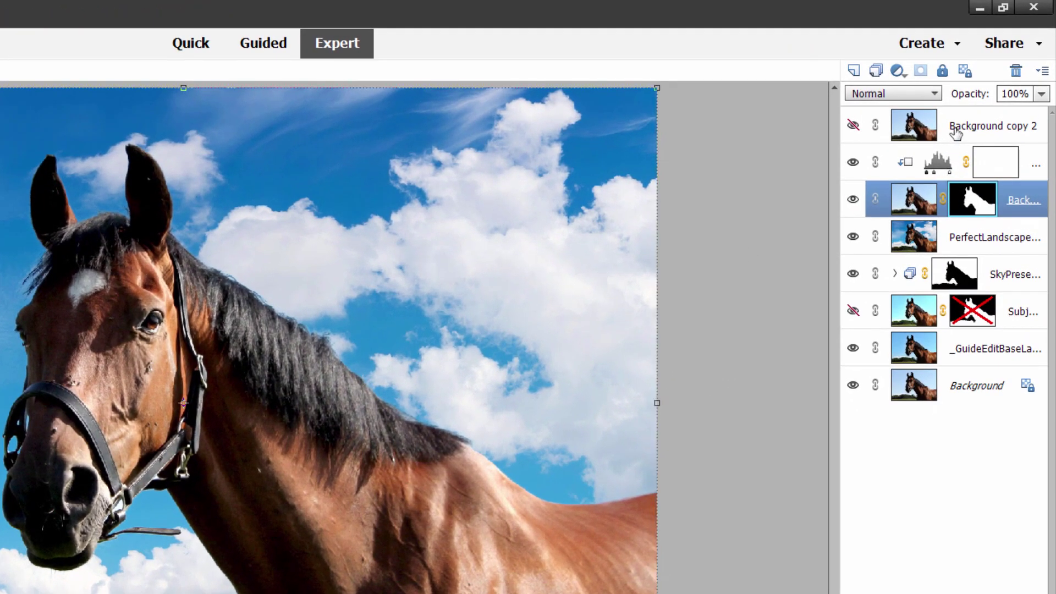
# Delete the layers from Background copy 2 through _GuideEditBaseLayer, keeping only Background.
pyautogui.click(955, 133)
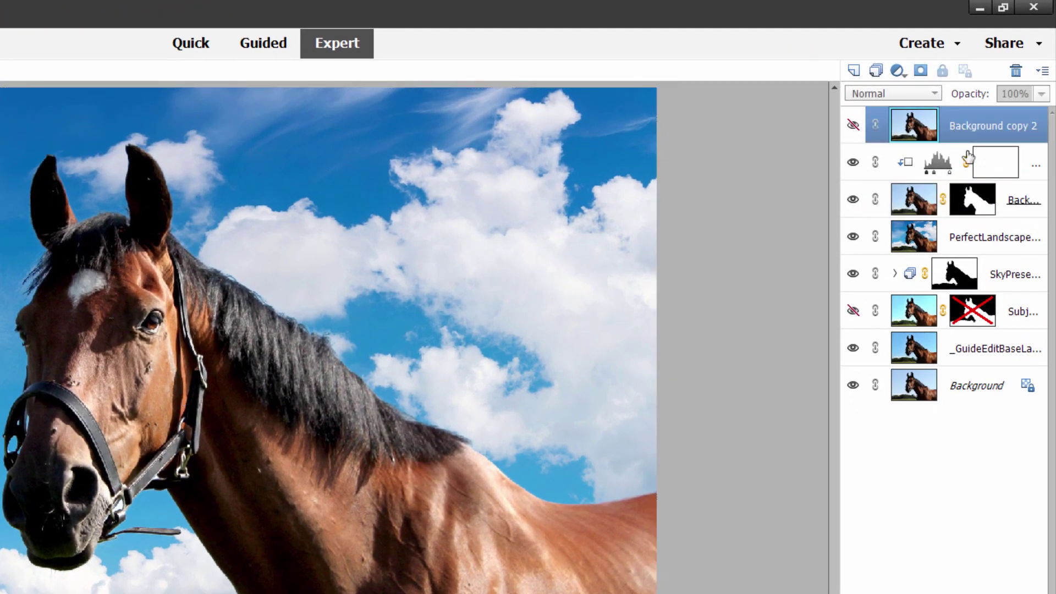
pyautogui.keyDown('shift'); pyautogui.click(989, 338); pyautogui.keyUp('shift')
pyautogui.click(1027, 72)
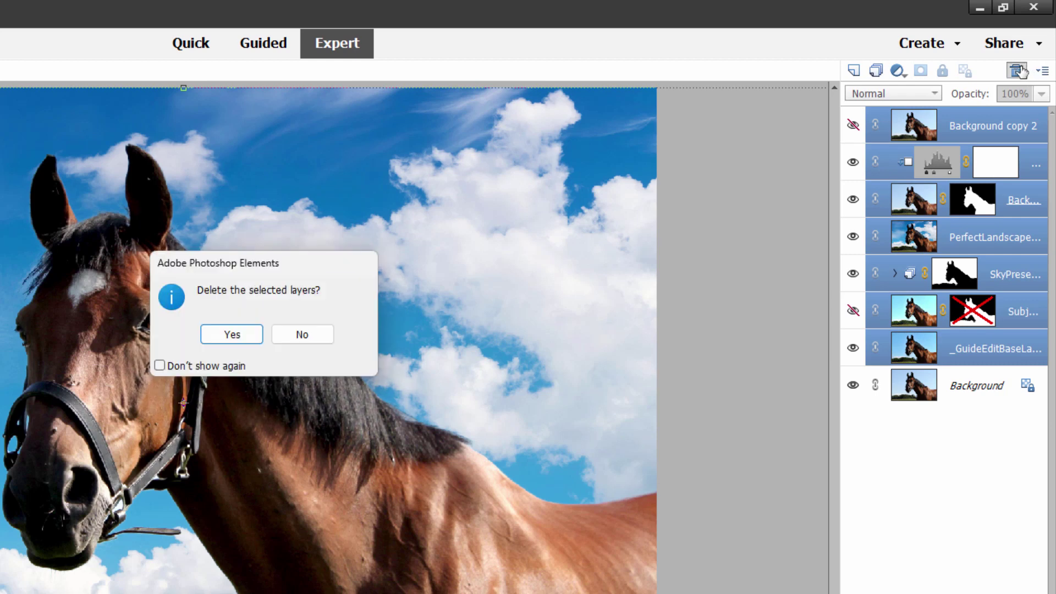
pyautogui.click(257, 323)
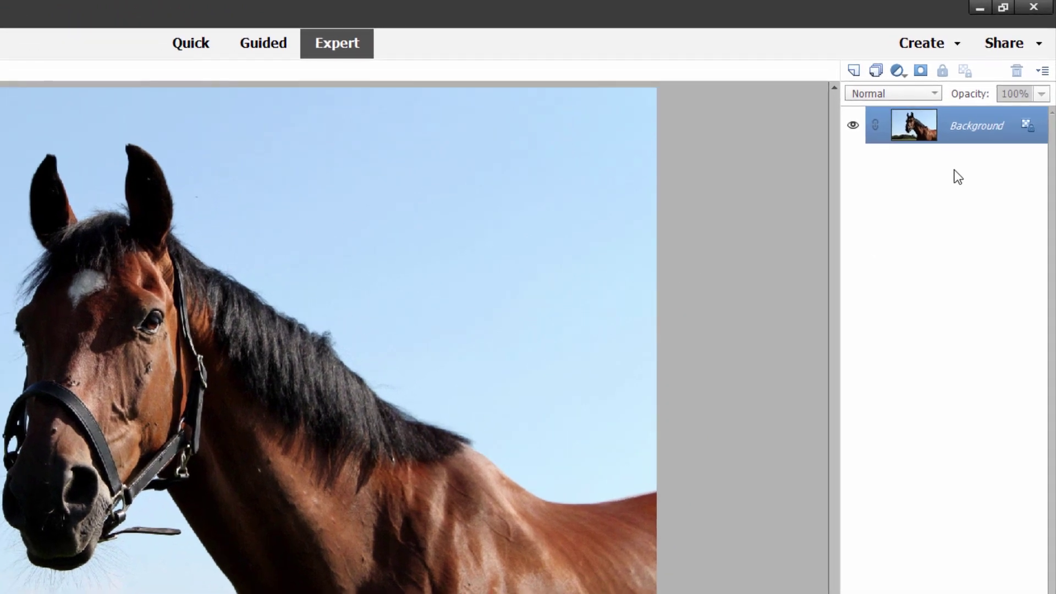
# Duplicate the Background layer and auto-select the horse with Select > Subject.
pyautogui.rightClick(969, 130)
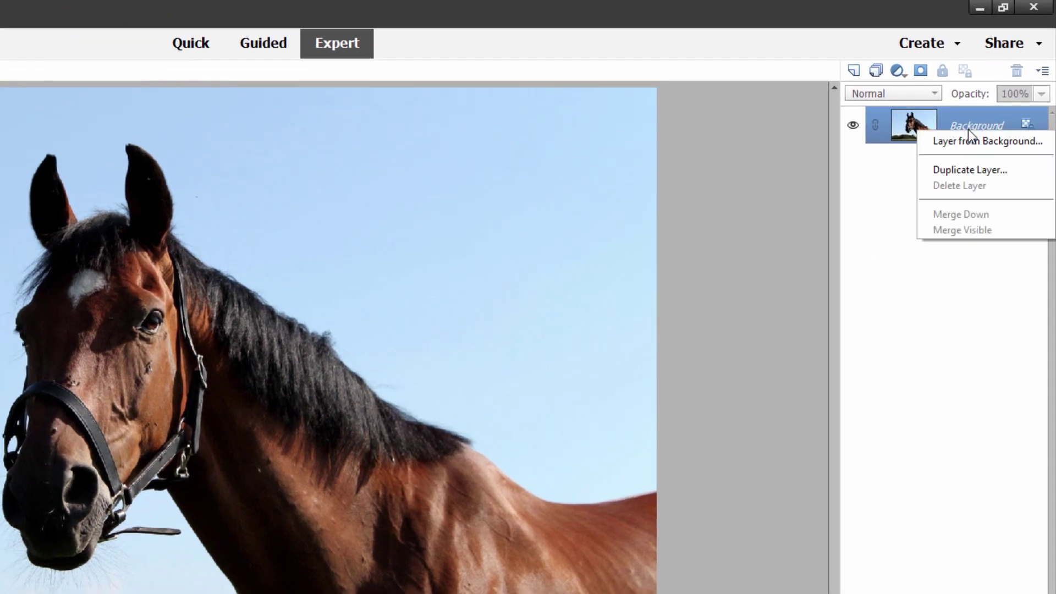
pyautogui.click(966, 169)
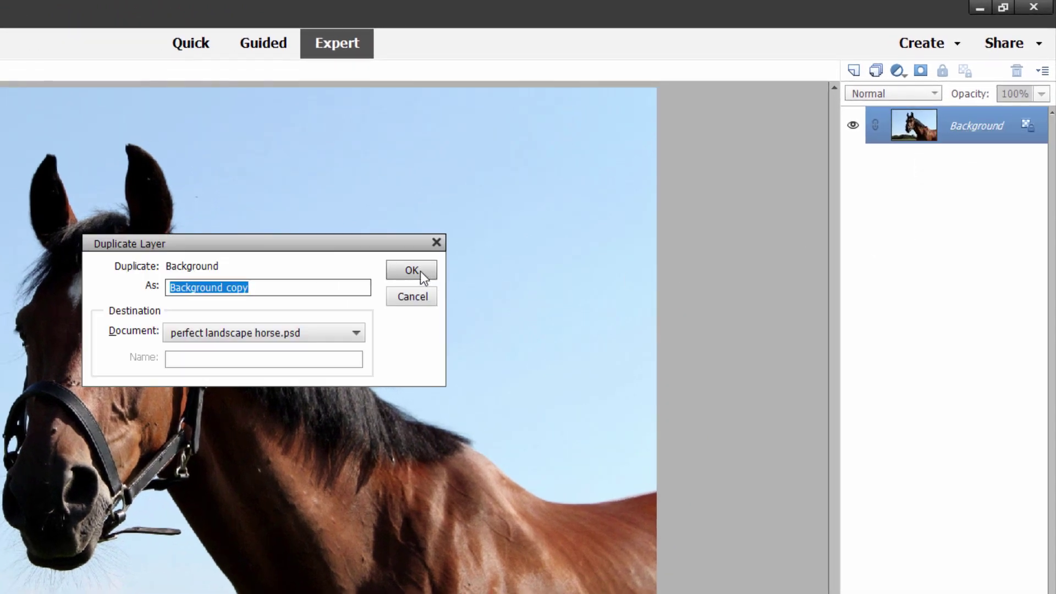
pyautogui.click(420, 271)
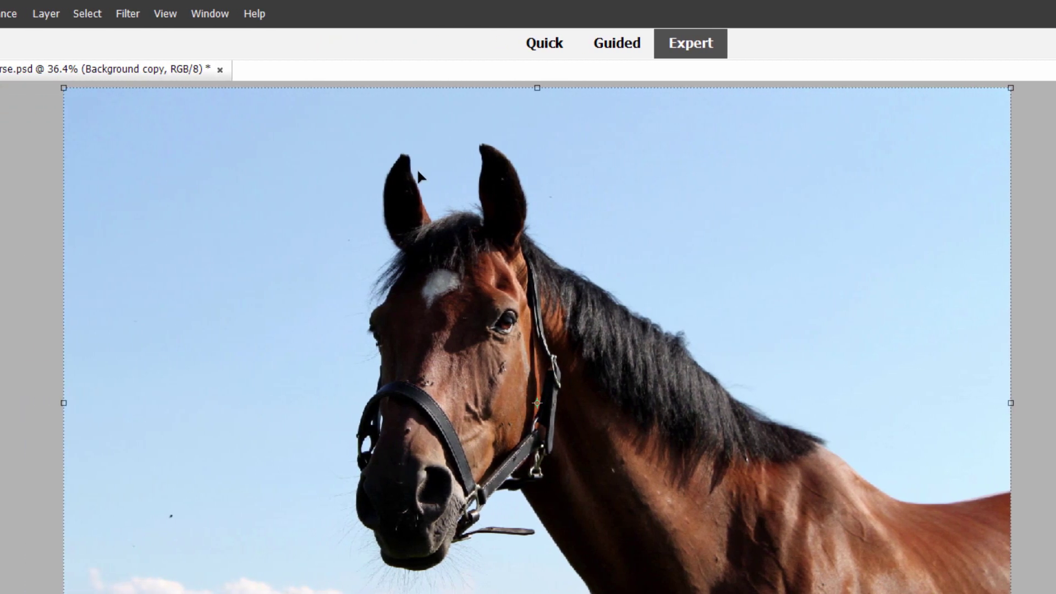
pyautogui.click(89, 15)
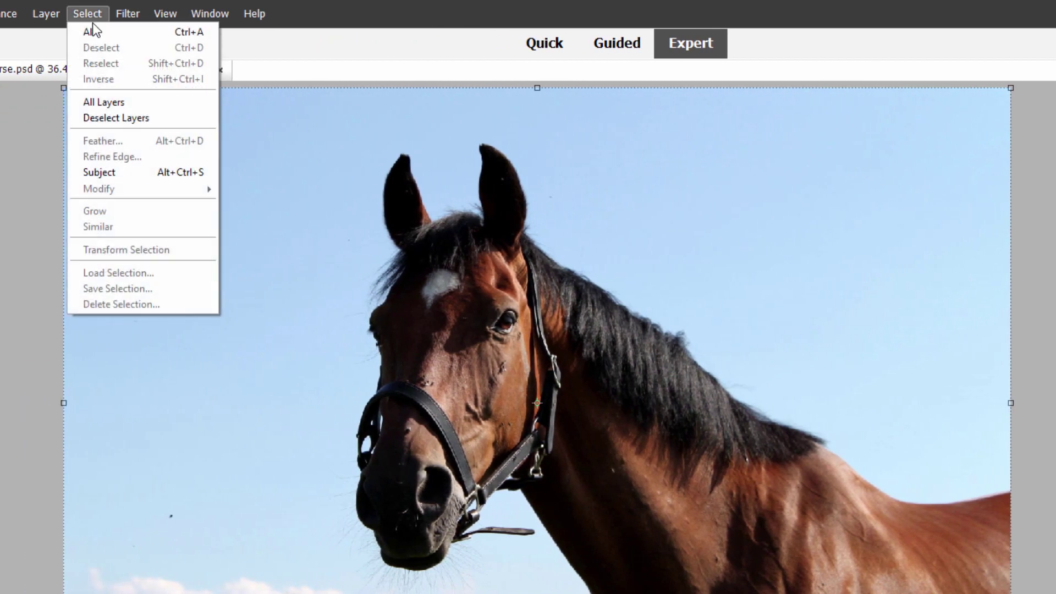
pyautogui.click(125, 173)
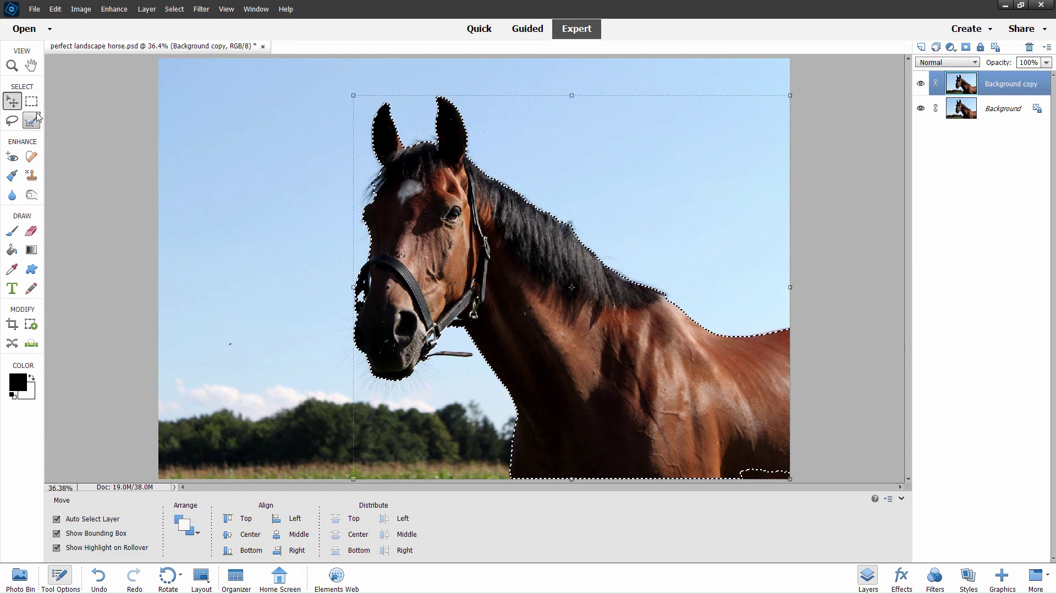
# Open Refine Edge for the horse selection, change the brush size, and keep the Overlay preview.
pyautogui.press('l')
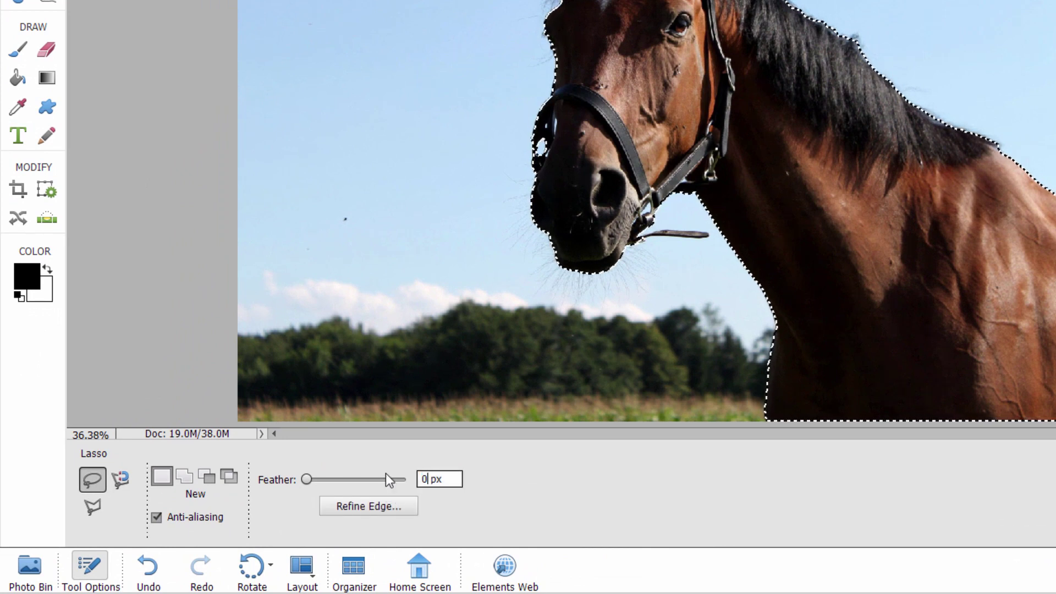
pyautogui.click(381, 504)
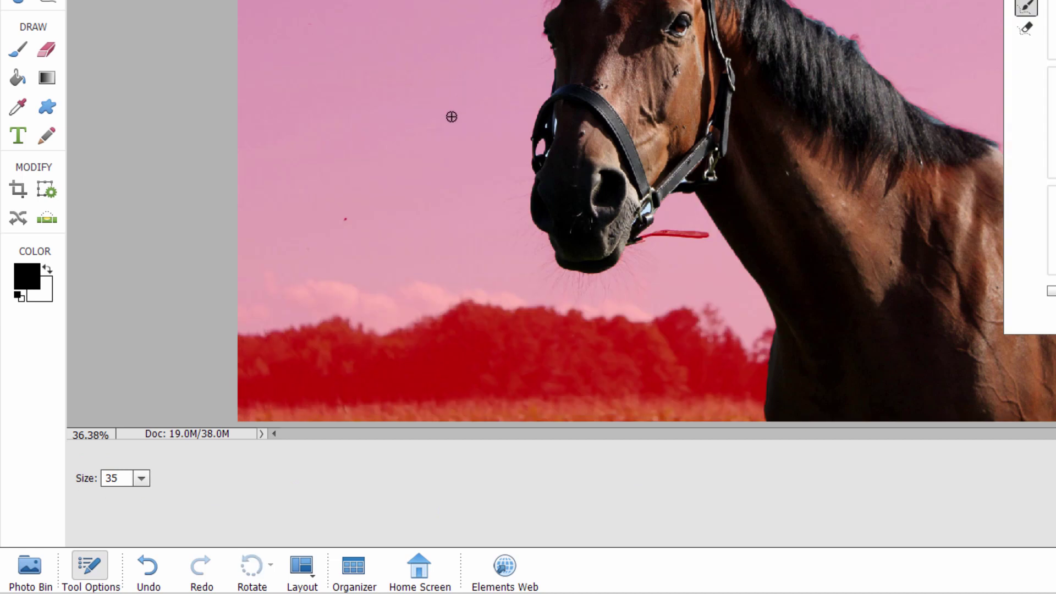
pyautogui.moveTo(125, 478); pyautogui.dragTo(88, 480)
pyautogui.write('0')
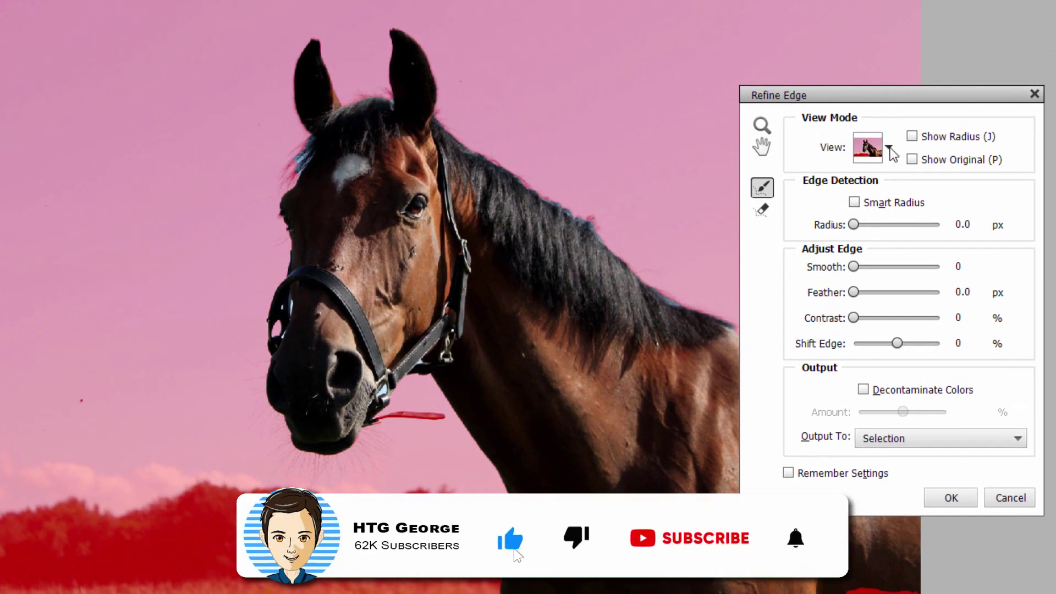
pyautogui.click(889, 147)
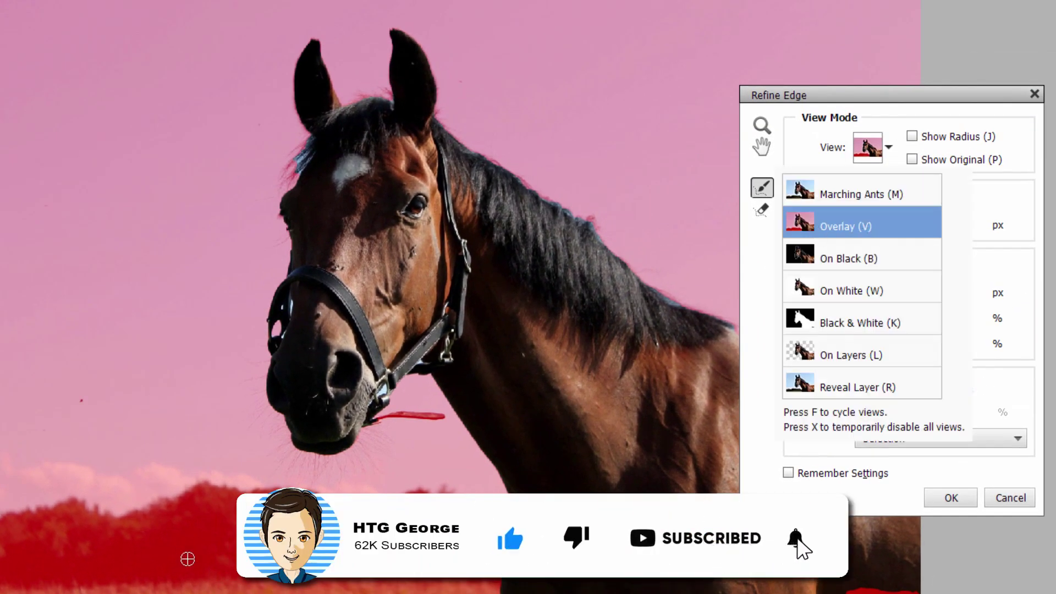
pyautogui.click(891, 154)
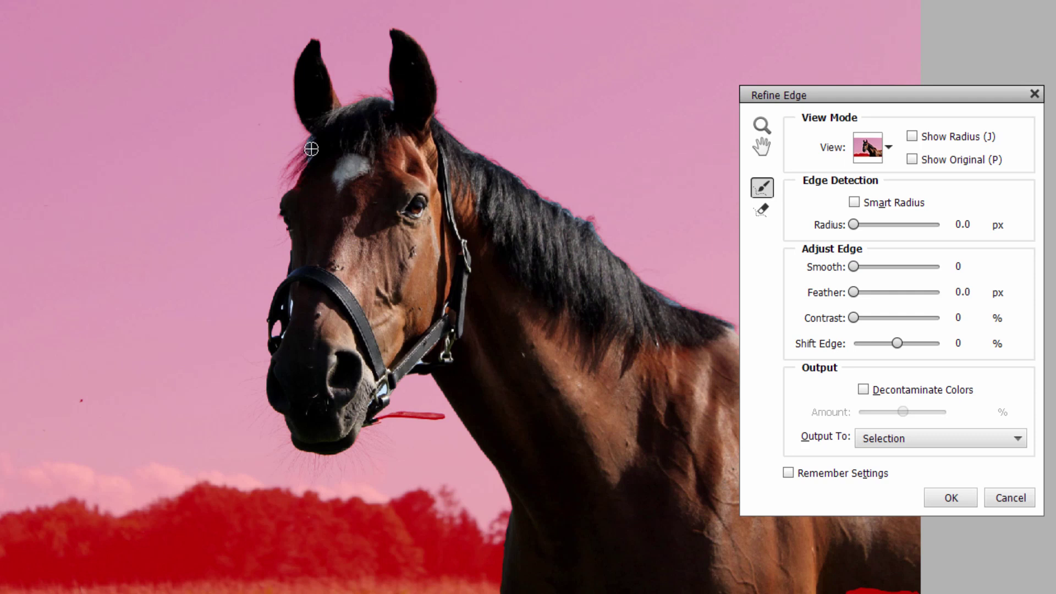
# Paint refine-radius strokes along the horse's forehead, ears, mane, lead rope and bottom edge.
pyautogui.moveTo(299, 162)
pyautogui.mouseDown()
pyautogui.moveTo(274, 290)
pyautogui.moveTo(288, 307)
pyautogui.mouseUp()
pyautogui.moveTo(382, 98)
pyautogui.mouseDown()
pyautogui.moveTo(616, 240)
pyautogui.moveTo(658, 301)
pyautogui.mouseUp()
pyautogui.moveTo(825, 105); pyautogui.dragTo(930, 101)
pyautogui.moveTo(647, 282); pyautogui.dragTo(703, 316)
pyautogui.moveTo(380, 416); pyautogui.dragTo(389, 424)
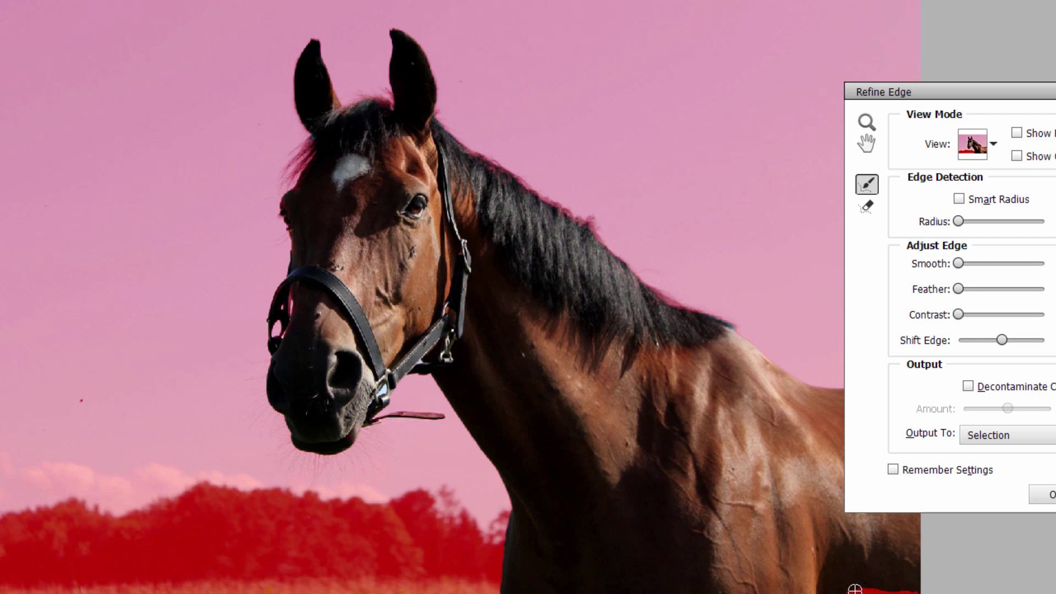
pyautogui.moveTo(904, 590); pyautogui.dragTo(828, 593)
pyautogui.moveTo(1002, 98); pyautogui.dragTo(827, 52)
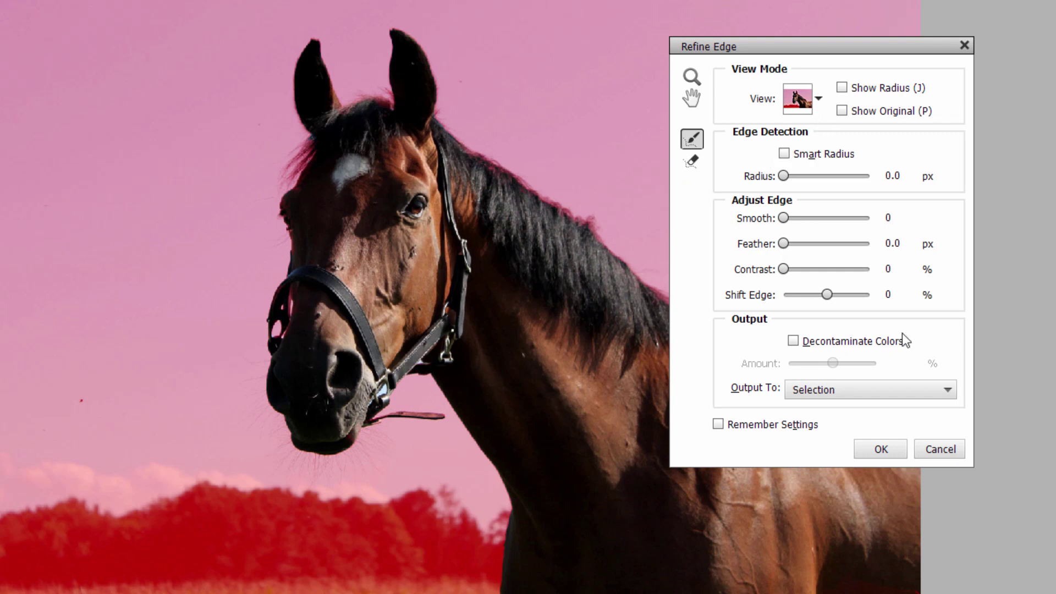
# Preview the horse cutout on White, then return to the Overlay view.
pyautogui.click(818, 108)
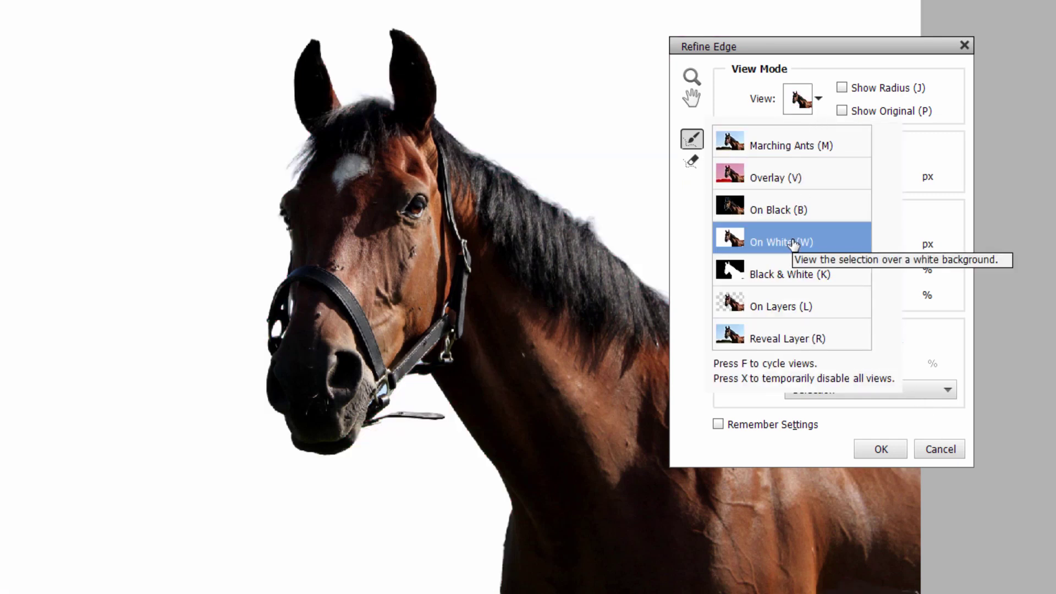
pyautogui.click(793, 243)
pyautogui.moveTo(764, 45)
pyautogui.mouseDown()
pyautogui.moveTo(1018, 94)
pyautogui.moveTo(721, 65)
pyautogui.mouseUp()
pyautogui.click(776, 122)
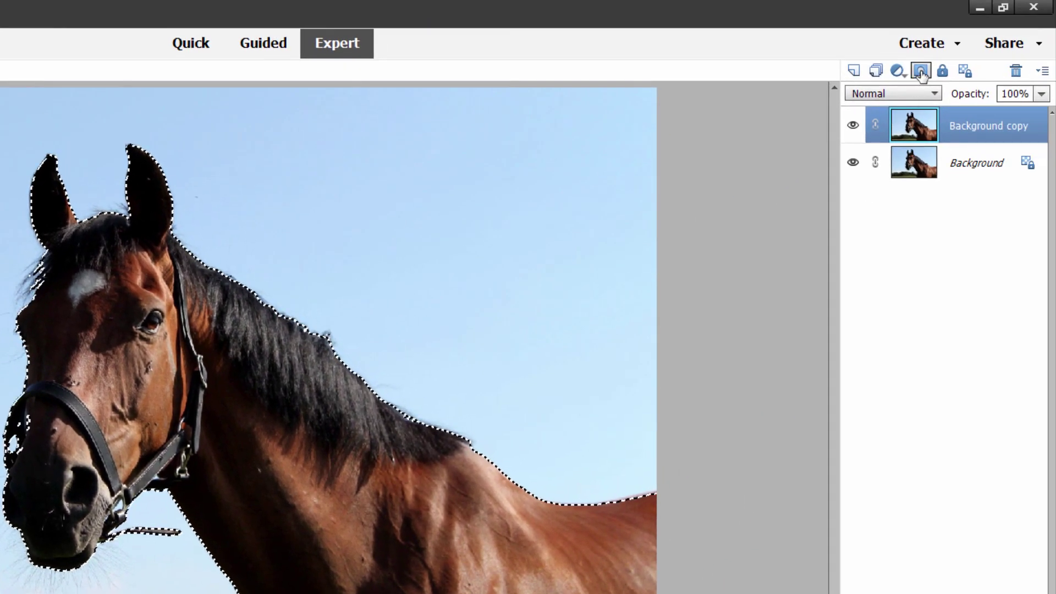
# Mask the Background copy to the horse, check the cutout, hide that layer, and select Background.
pyautogui.click(920, 70)
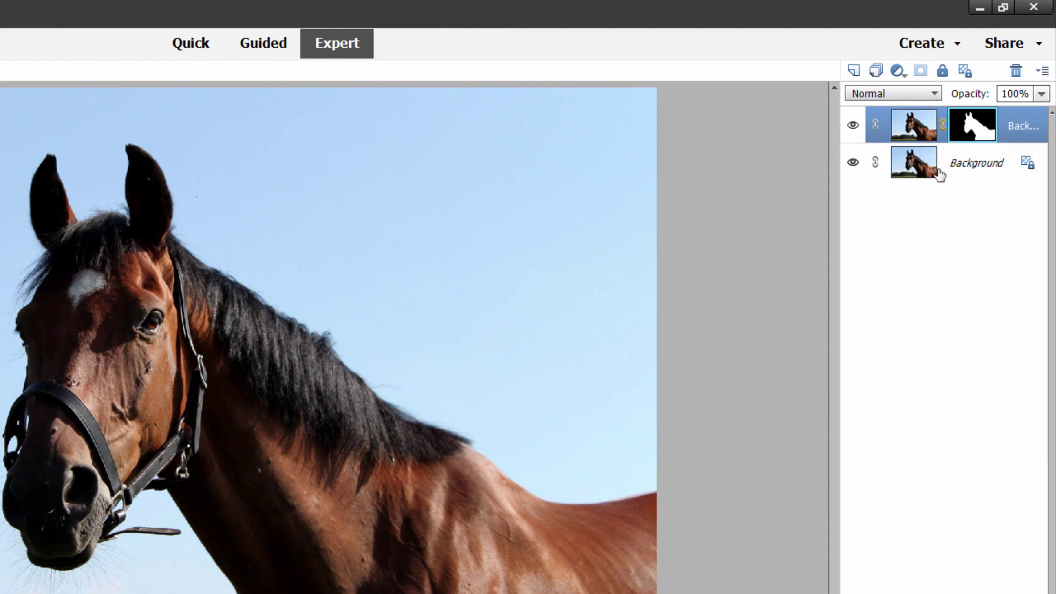
pyautogui.click(854, 163)
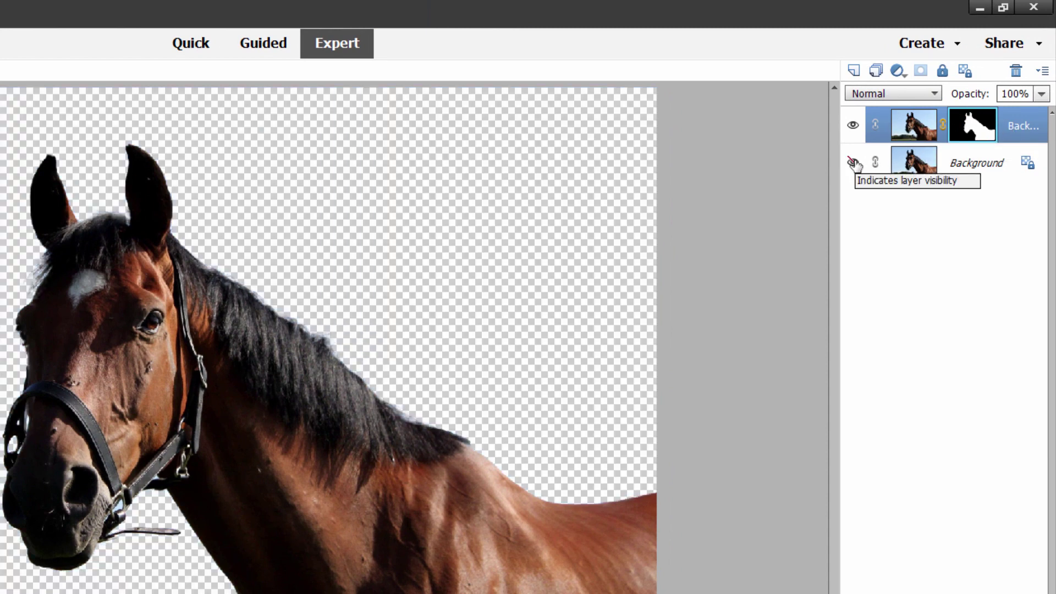
pyautogui.click(853, 163)
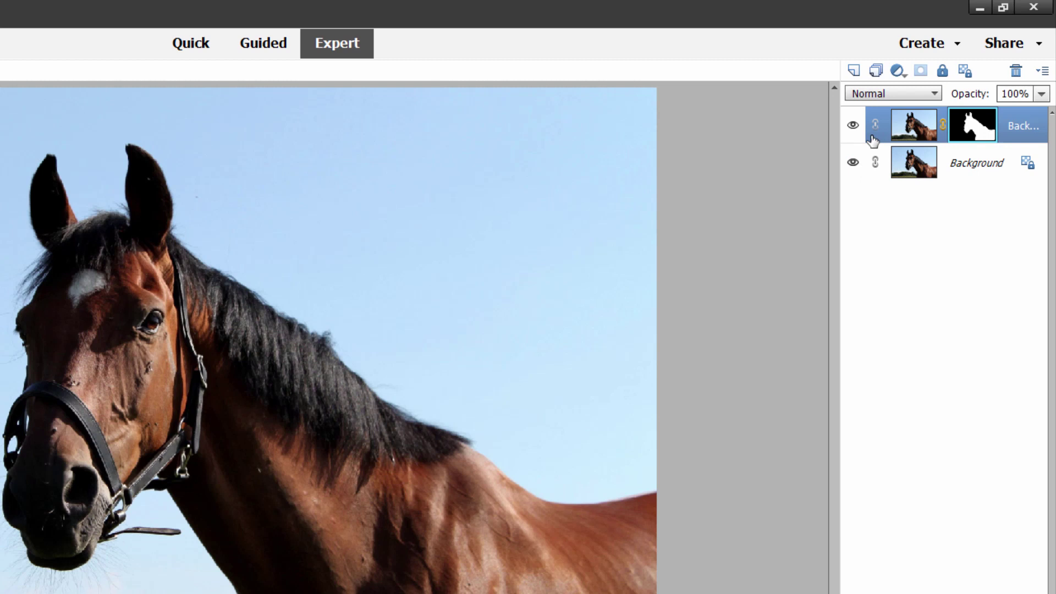
pyautogui.click(853, 125)
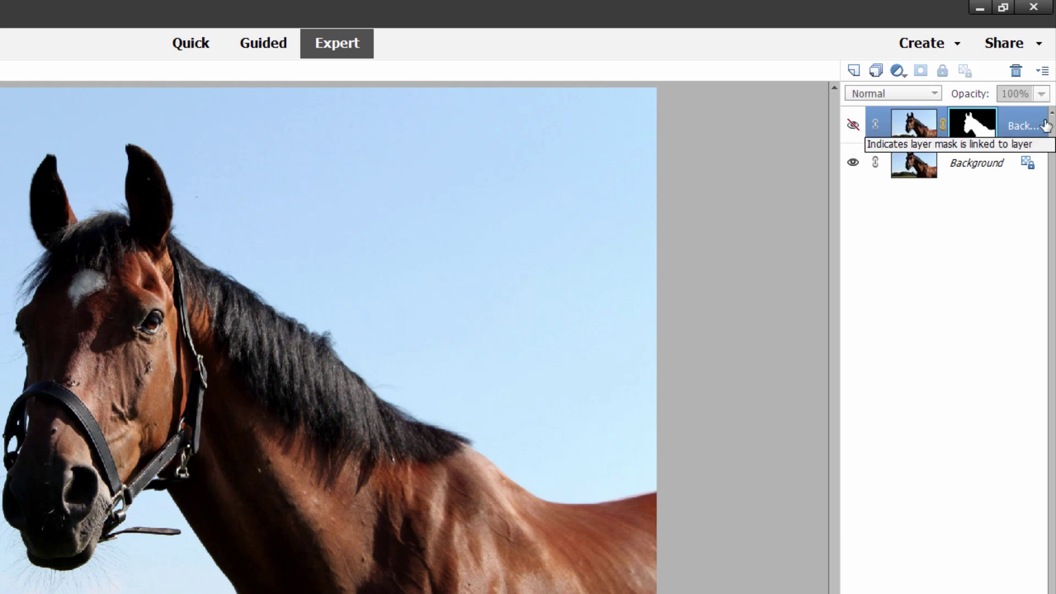
pyautogui.click(963, 168)
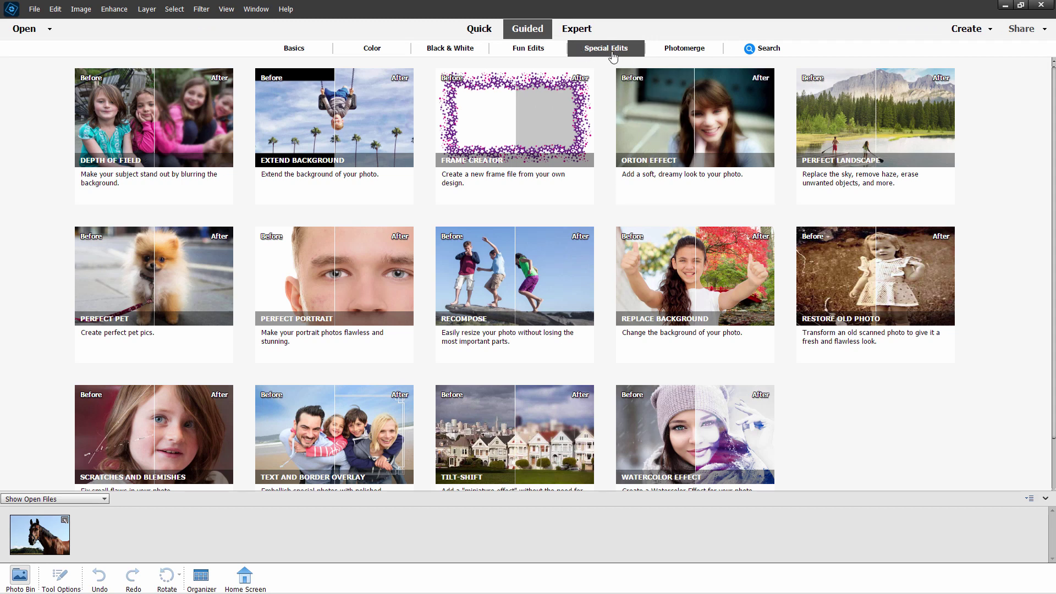
# Open the Perfect Landscape guided edit and apply Remove Haze.
pyautogui.click(883, 117)
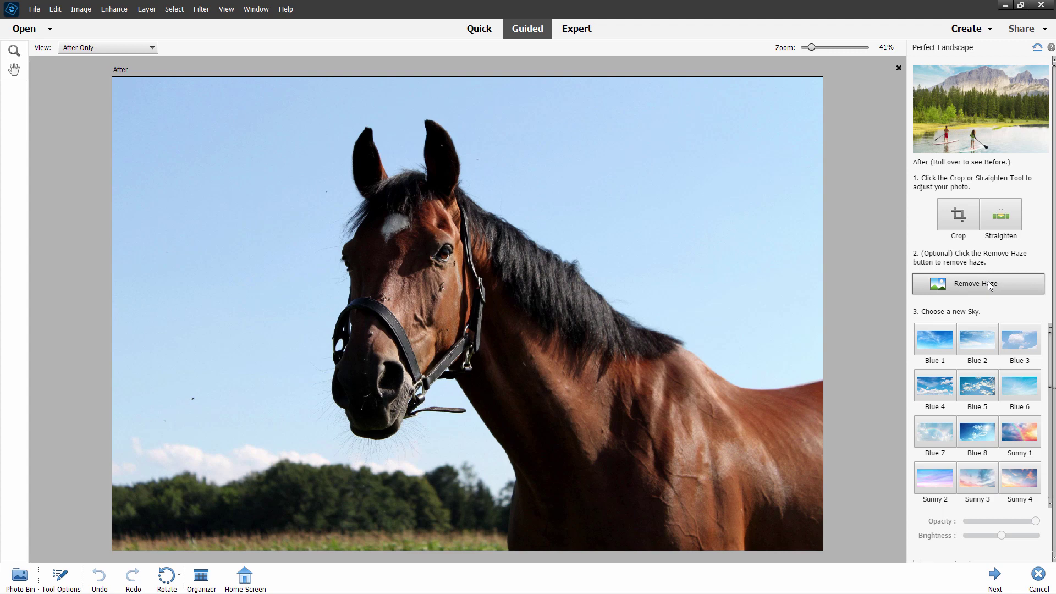
pyautogui.click(988, 281)
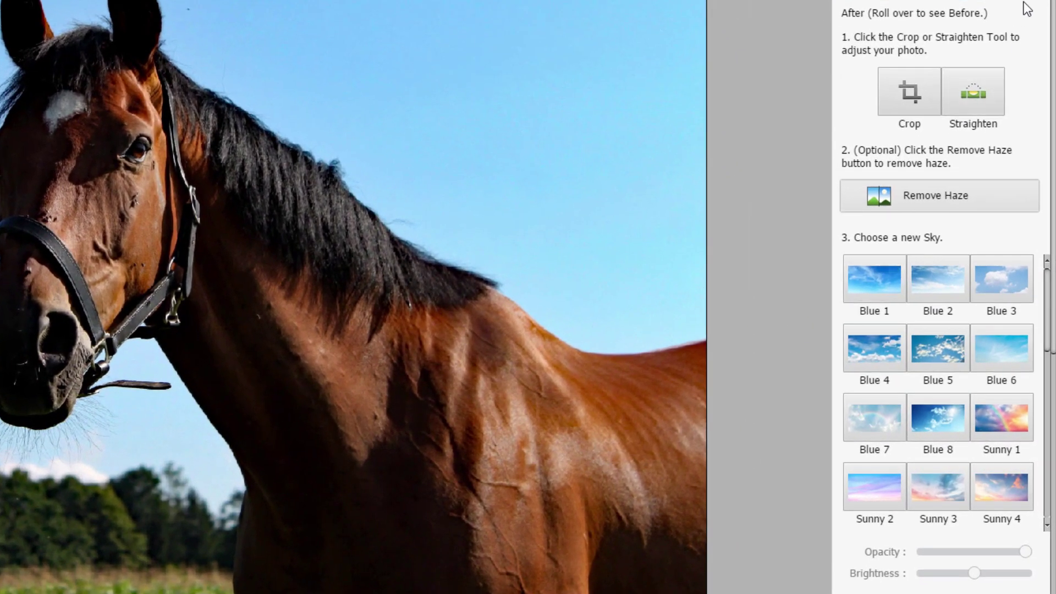
# Try the Blue 1, Blue 4 and Night 3 sky presets on the photo.
pyautogui.click(870, 287)
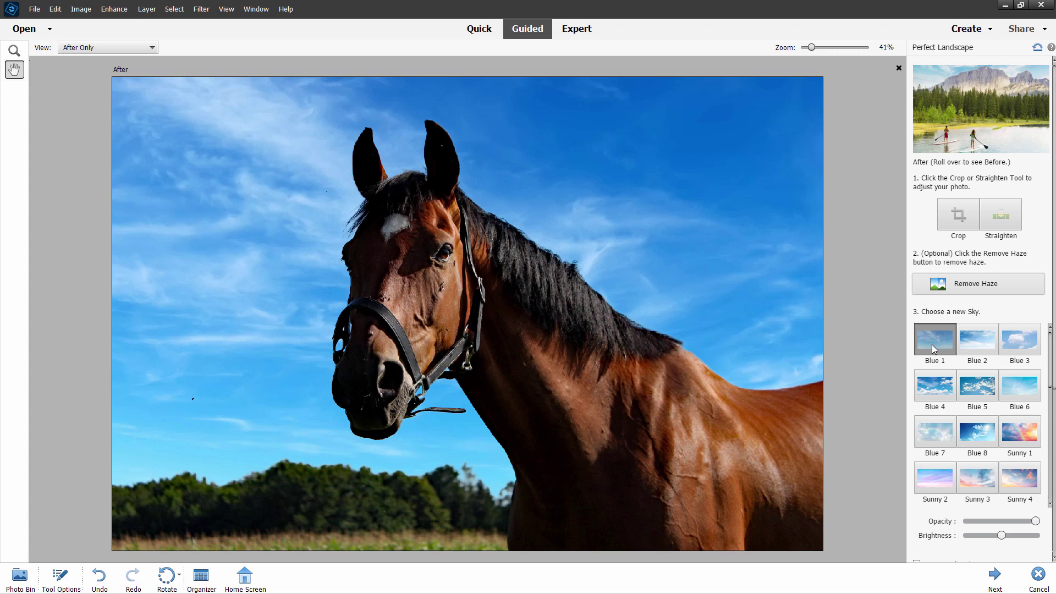
pyautogui.click(935, 385)
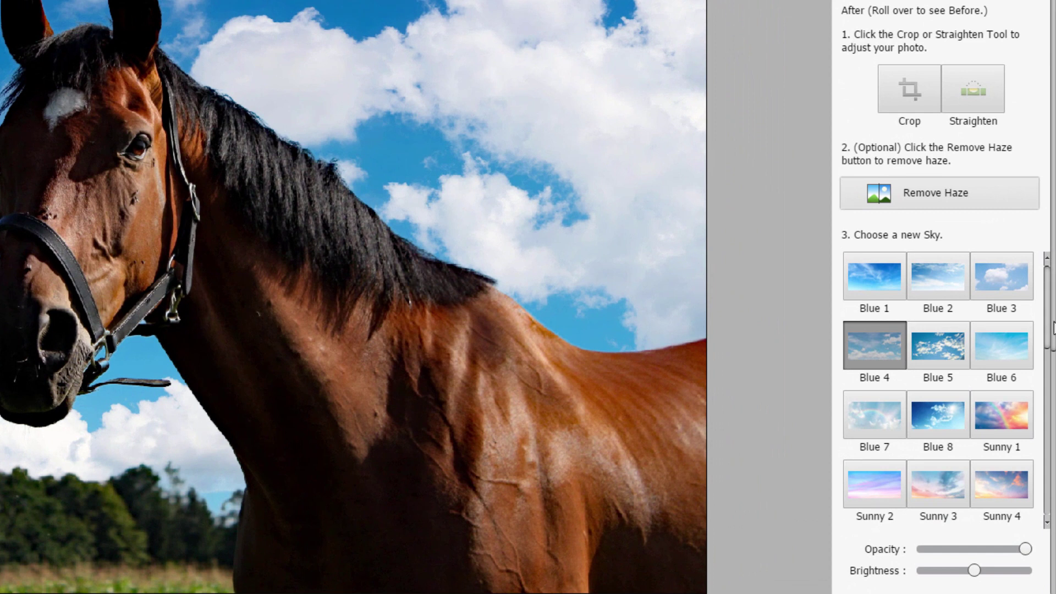
pyautogui.moveTo(1050, 325); pyautogui.dragTo(1049, 474)
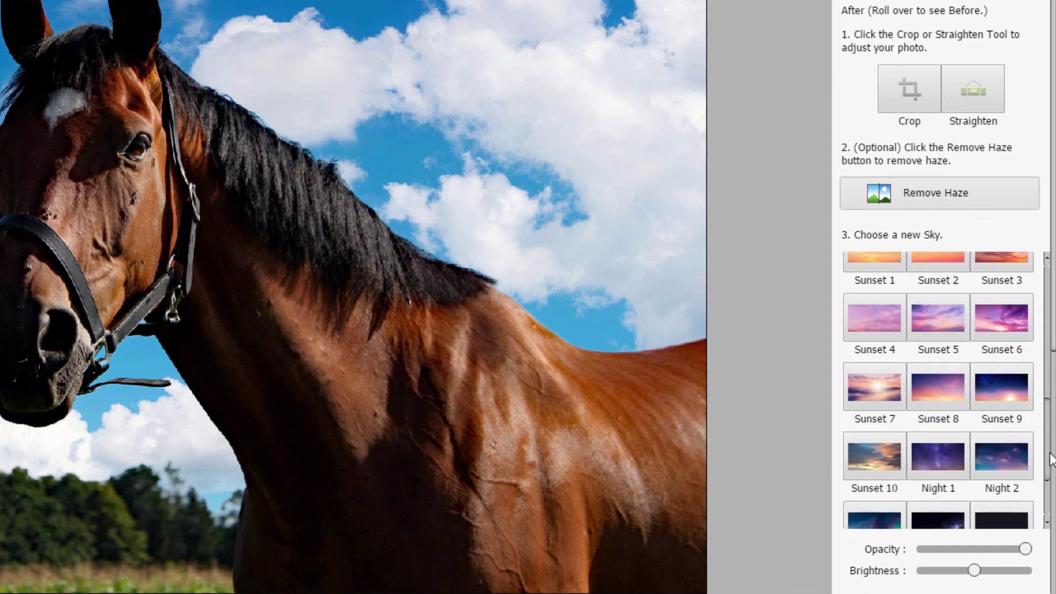
pyautogui.click(878, 464)
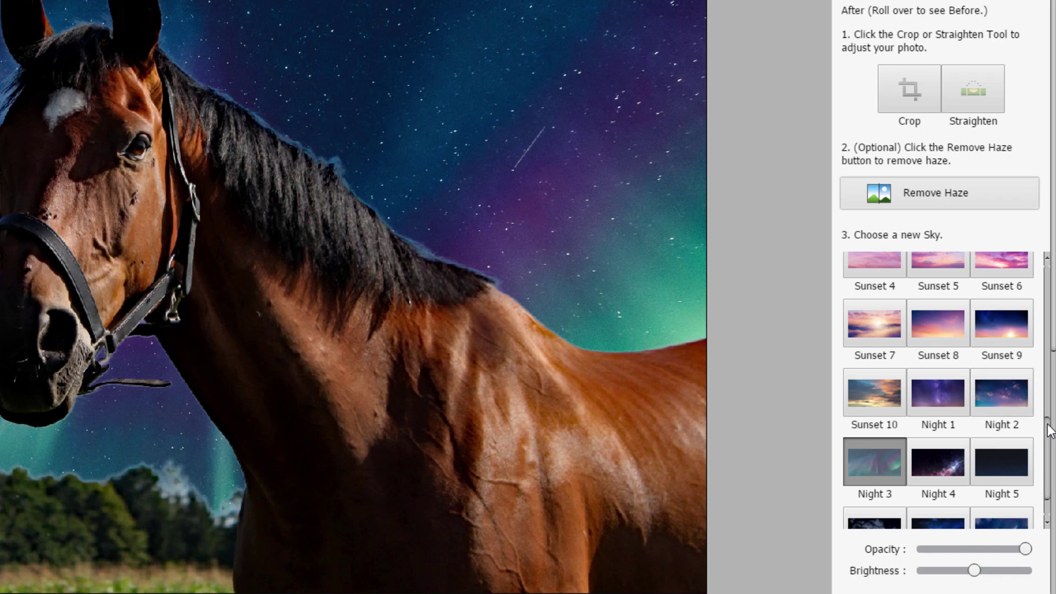
# Swap the night sky back to a blue, cloud-filled sky preset.
pyautogui.moveTo(1047, 426); pyautogui.dragTo(1048, 275)
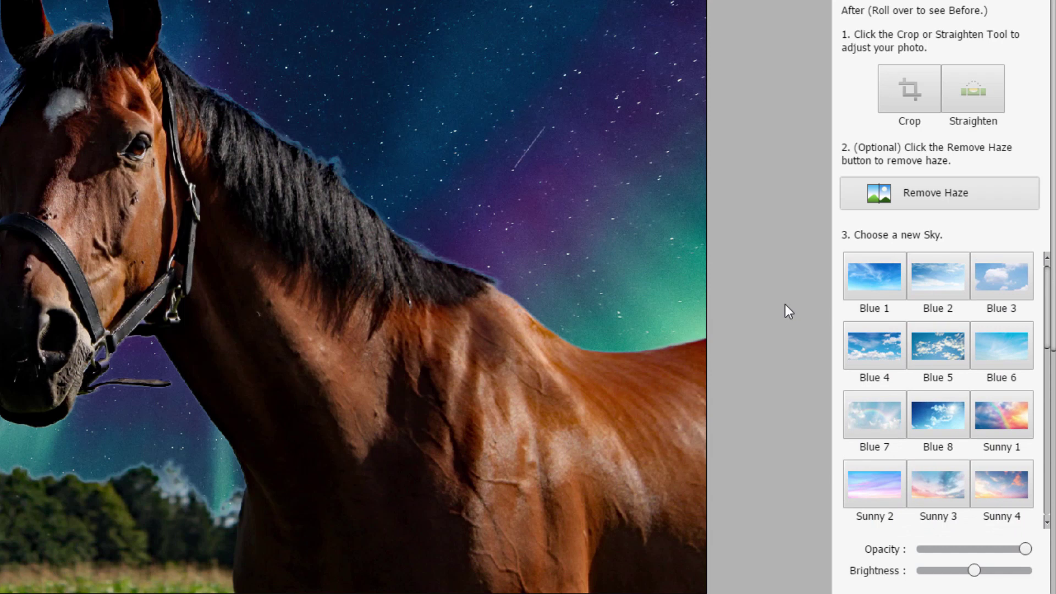
pyautogui.click(874, 349)
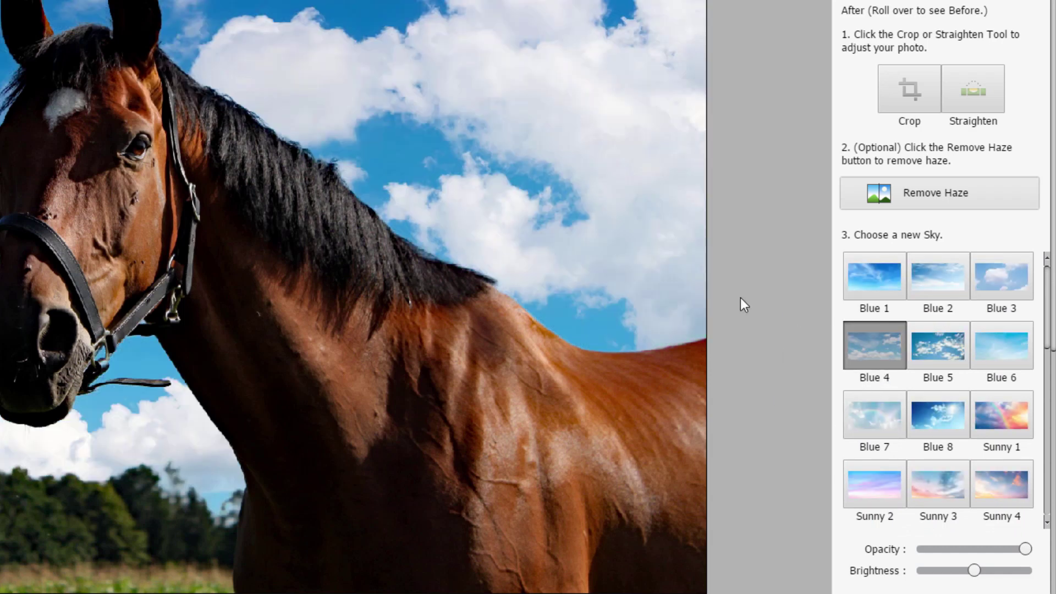
pyautogui.scroll(-2, 976, 235)
pyautogui.scroll(-3, 975, 237)
pyautogui.scroll(-1, 974, 237)
pyautogui.scroll(-2, 950, 278)
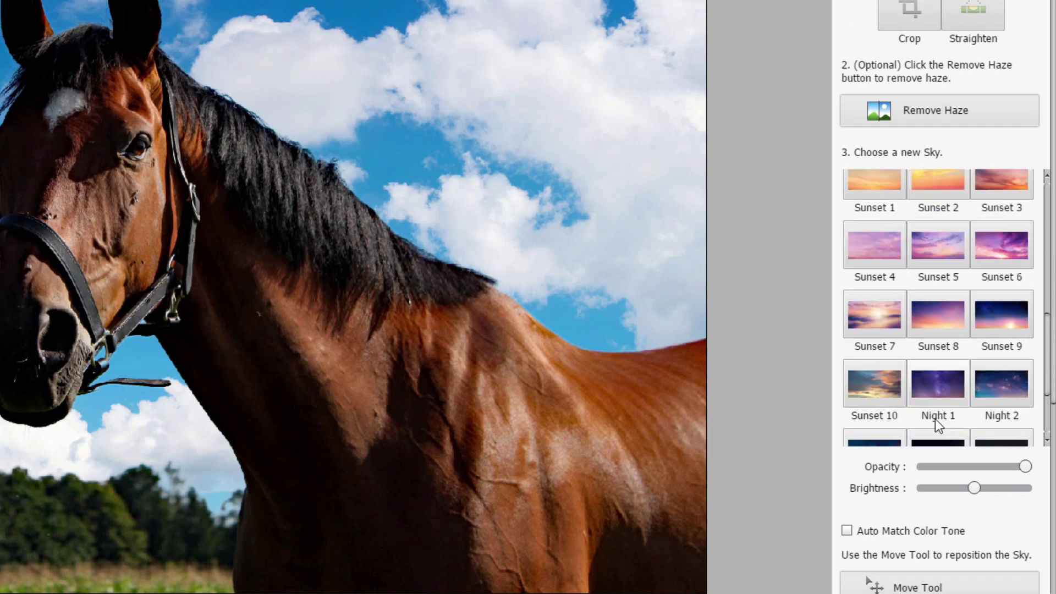
pyautogui.scroll(-2, 935, 427)
pyautogui.scroll(-4, 902, 451)
pyautogui.scroll(-2, 910, 264)
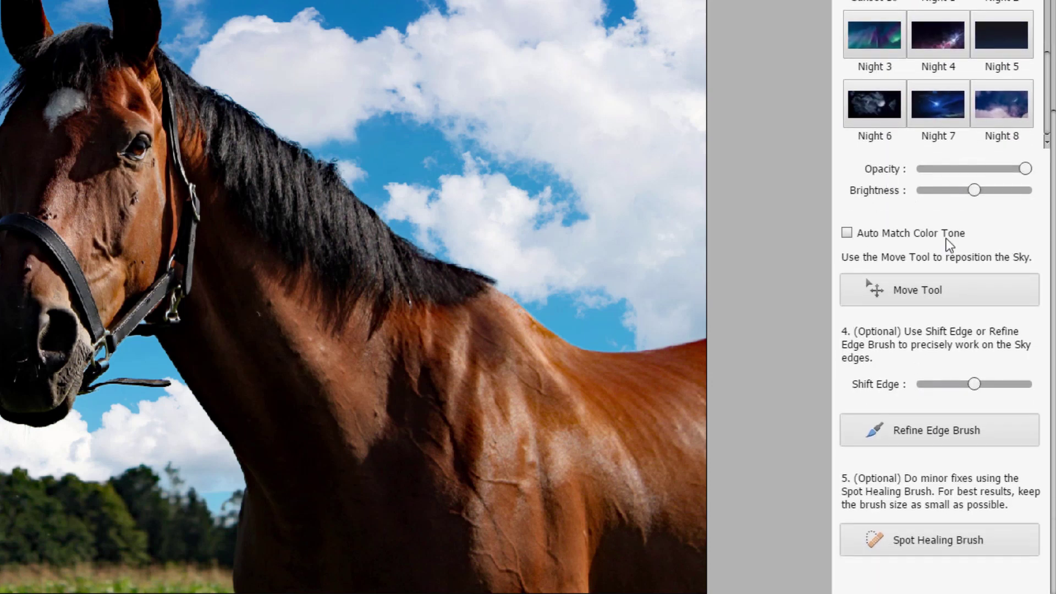
pyautogui.click(847, 233)
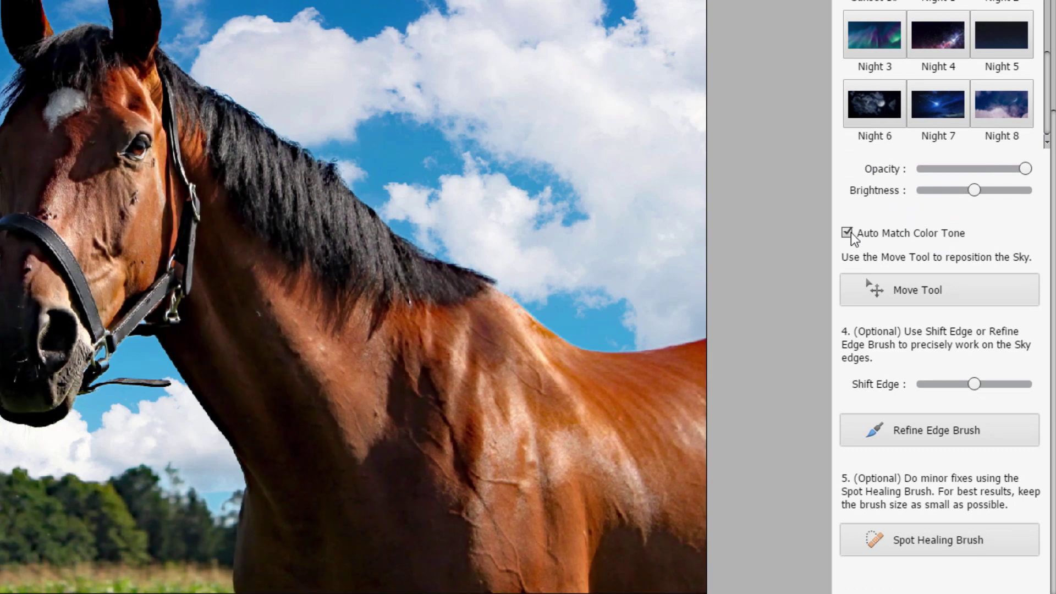
pyautogui.click(847, 233)
pyautogui.click(850, 237)
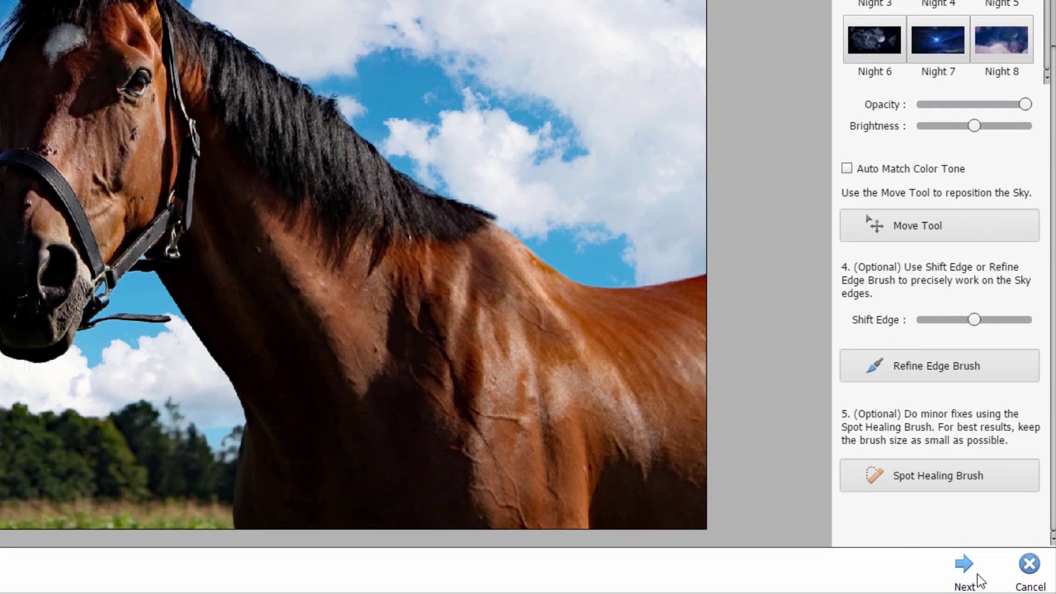
# Finish the Perfect Landscape edit and continue editing in Expert mode.
pyautogui.click(964, 566)
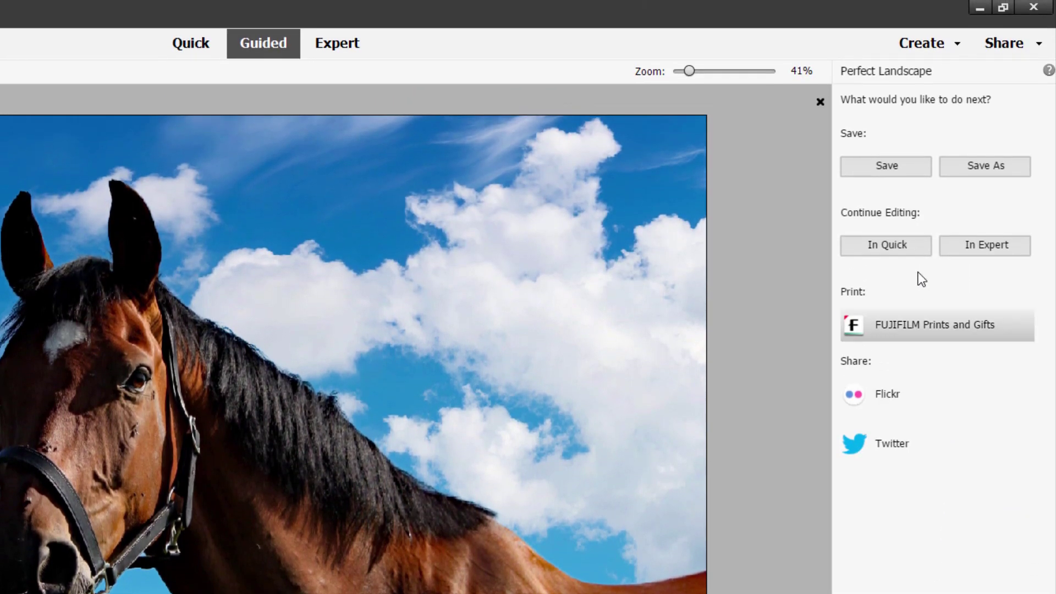
pyautogui.click(978, 249)
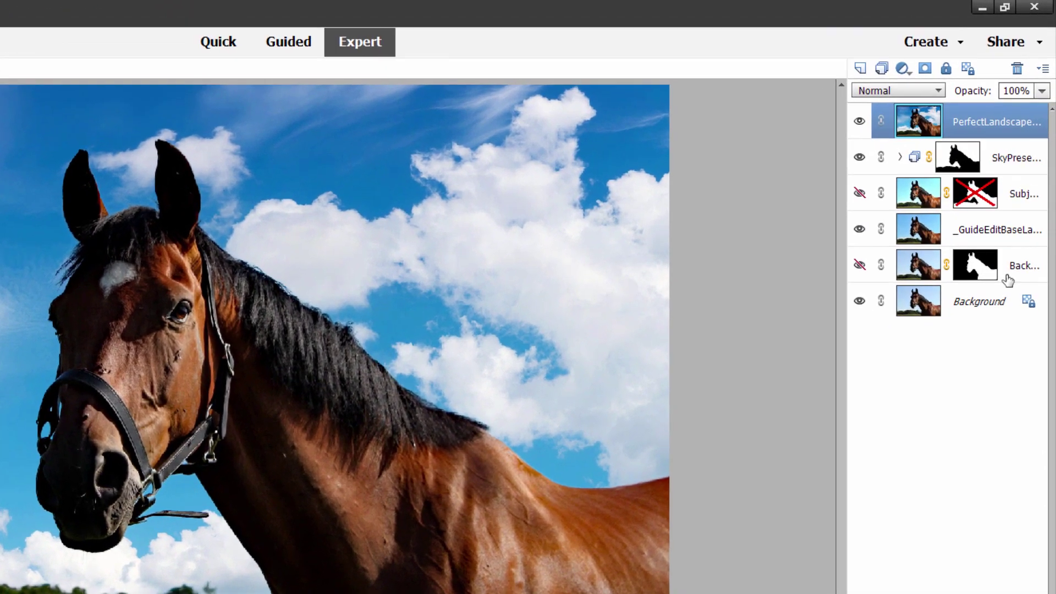
# Drag the masked Background copy horse layer to the top of the Layers panel.
pyautogui.click(1015, 182)
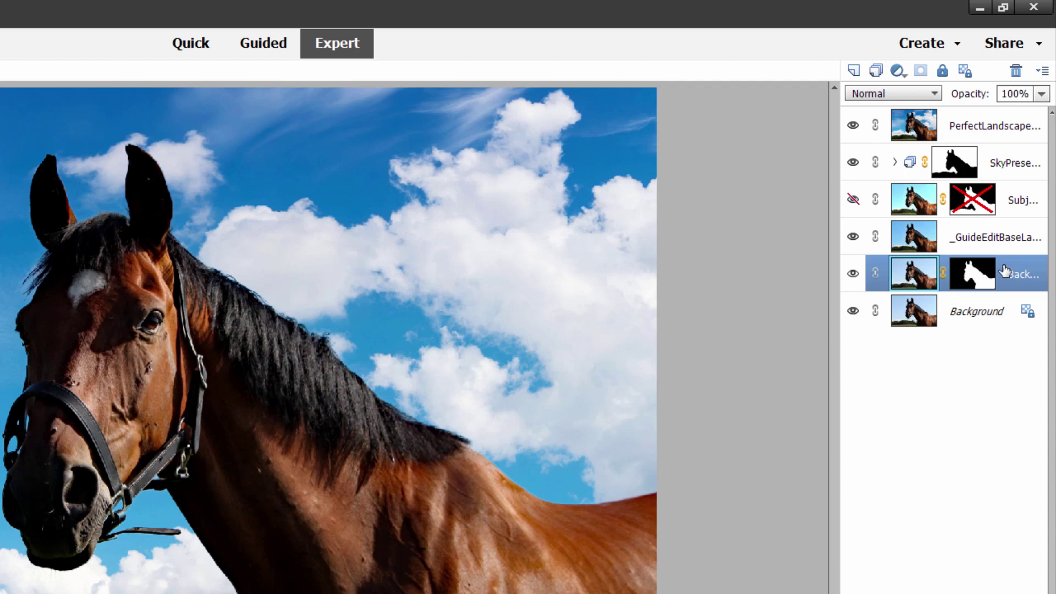
pyautogui.moveTo(996, 271); pyautogui.dragTo(990, 124)
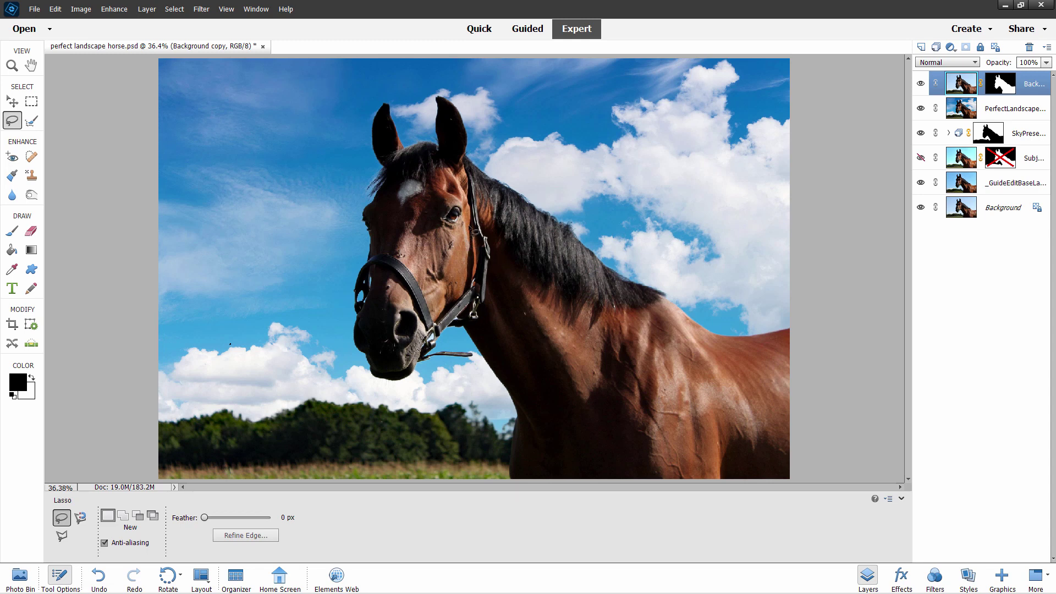
pyautogui.click(13, 102)
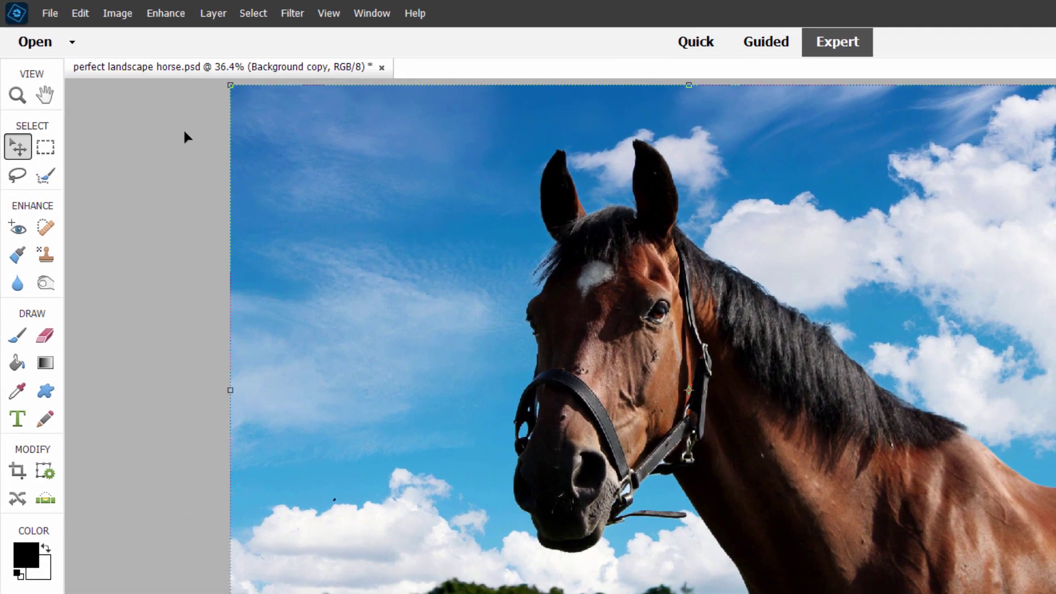
# Create a Levels 1 adjustment layer with Use Previous Layer to Create Clipping Mask ticked.
pyautogui.click(147, 10)
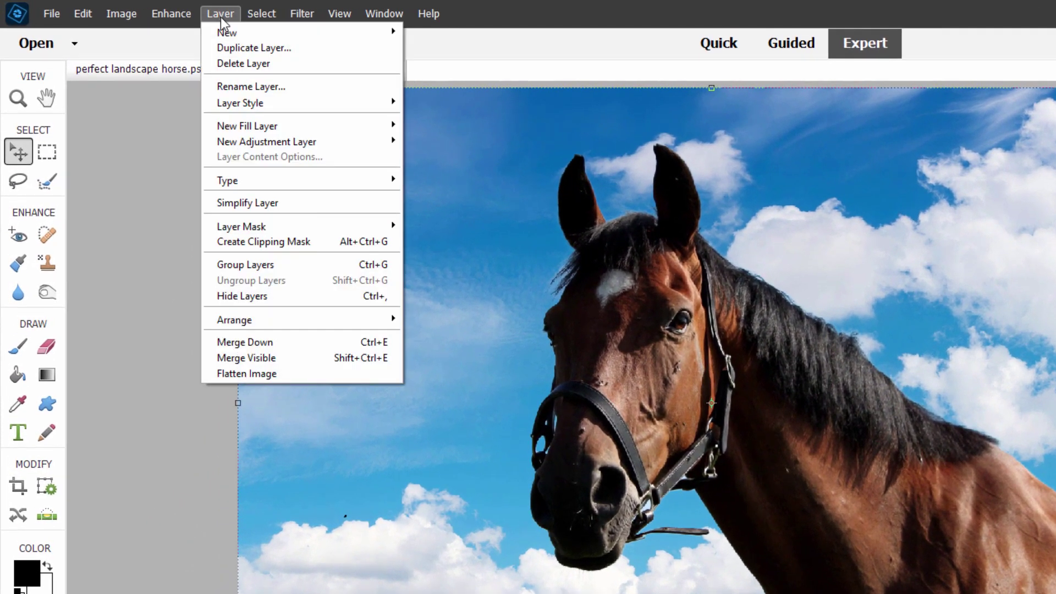
pyautogui.moveTo(266, 141)
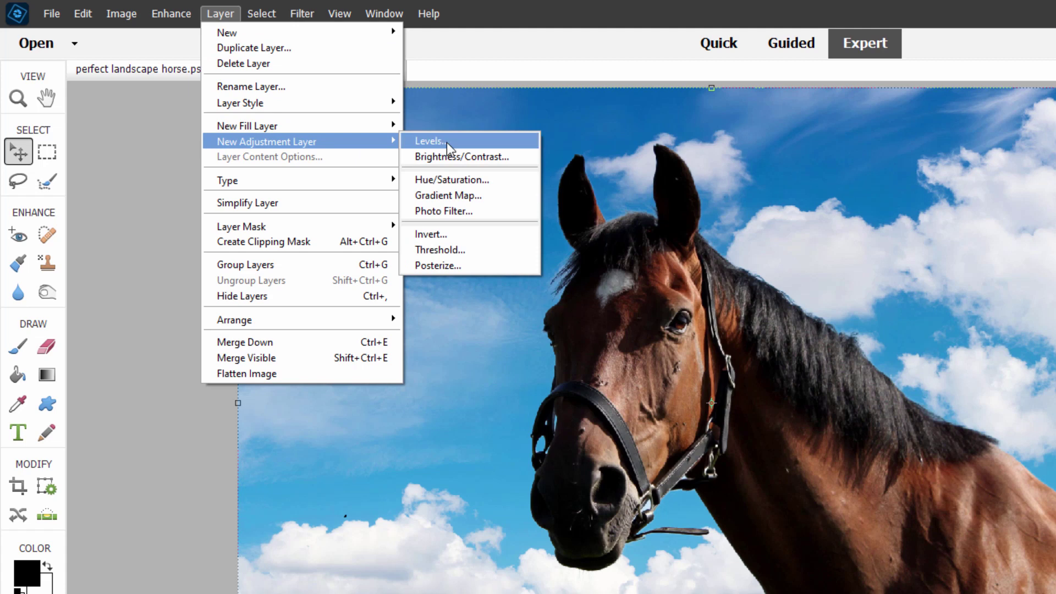
pyautogui.click(447, 142)
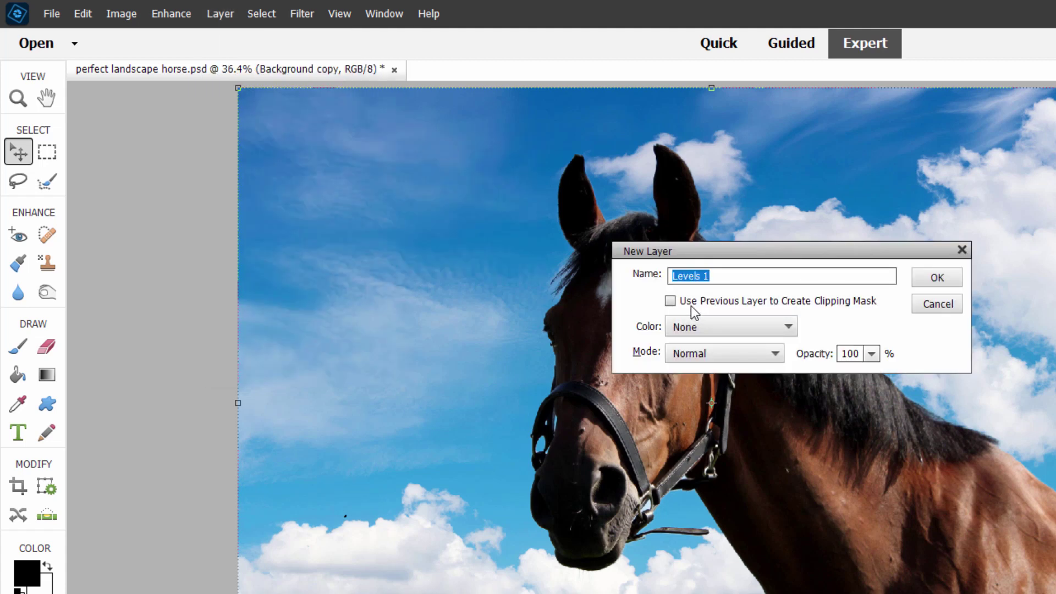
pyautogui.click(670, 301)
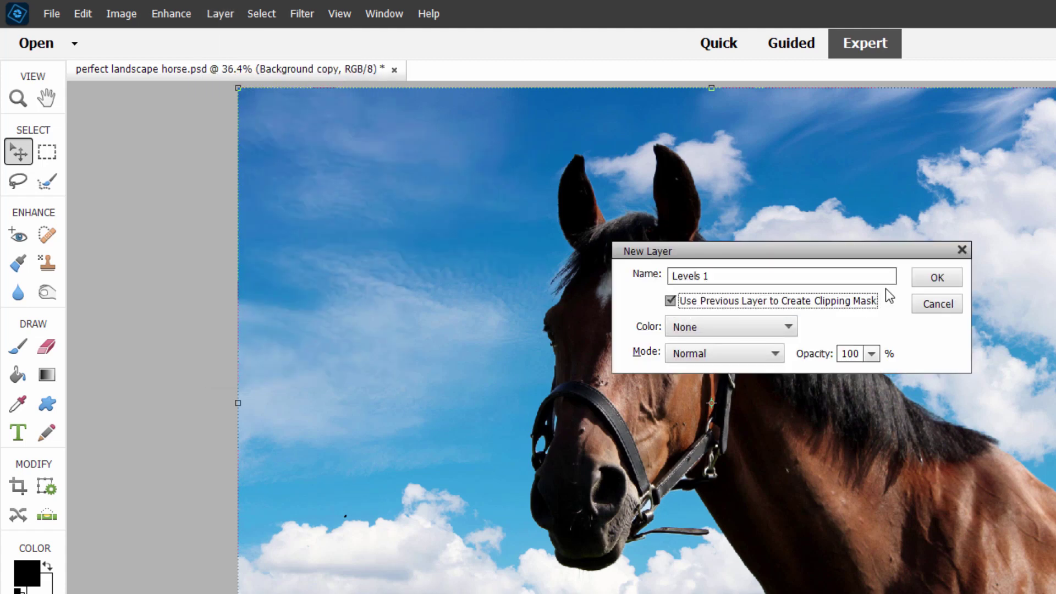
pyautogui.click(925, 278)
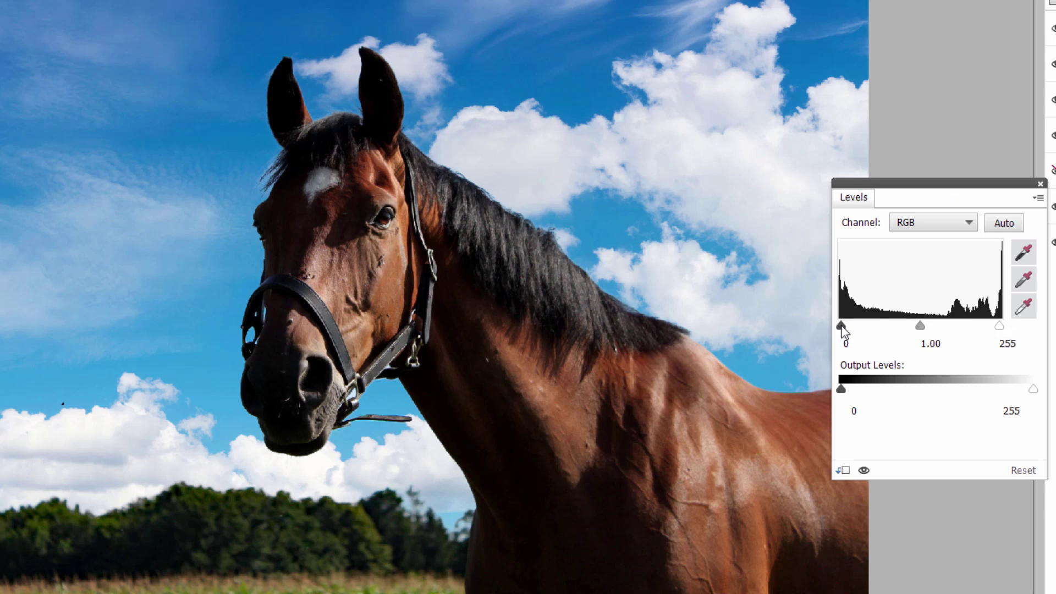
# Pull in the Levels black and white sliders and lift the midtones to about 1.14.
pyautogui.moveTo(842, 326); pyautogui.dragTo(845, 326)
pyautogui.moveTo(1000, 326); pyautogui.dragTo(990, 327)
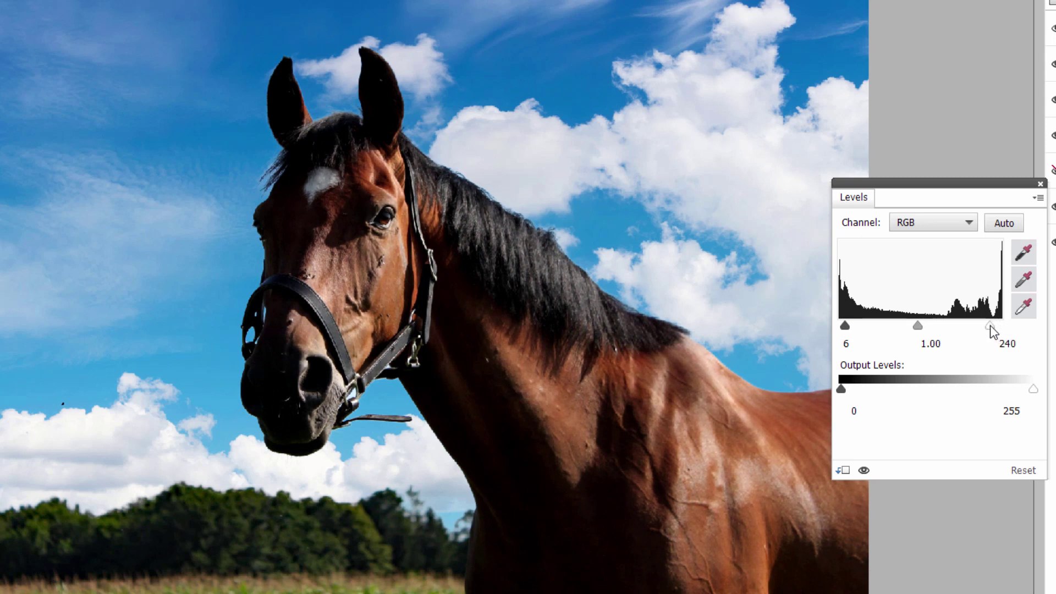
pyautogui.moveTo(845, 327); pyautogui.dragTo(847, 327)
pyautogui.moveTo(919, 327)
pyautogui.mouseDown()
pyautogui.moveTo(885, 328)
pyautogui.moveTo(922, 337)
pyautogui.mouseUp()
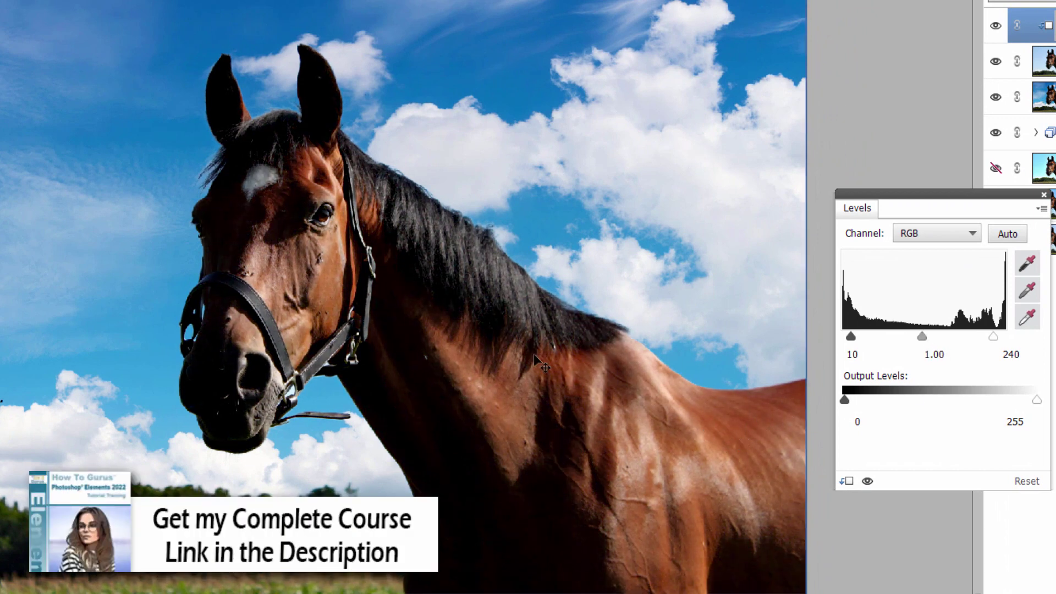
pyautogui.moveTo(921, 336)
pyautogui.mouseDown()
pyautogui.moveTo(874, 337)
pyautogui.moveTo(946, 337)
pyautogui.moveTo(918, 337)
pyautogui.mouseUp()
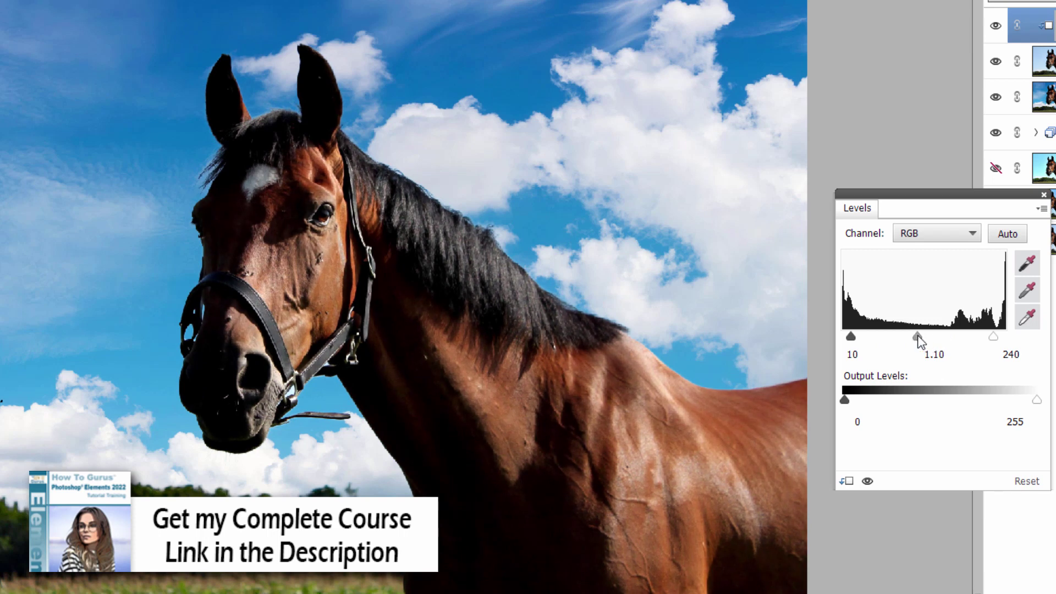
pyautogui.click(940, 356)
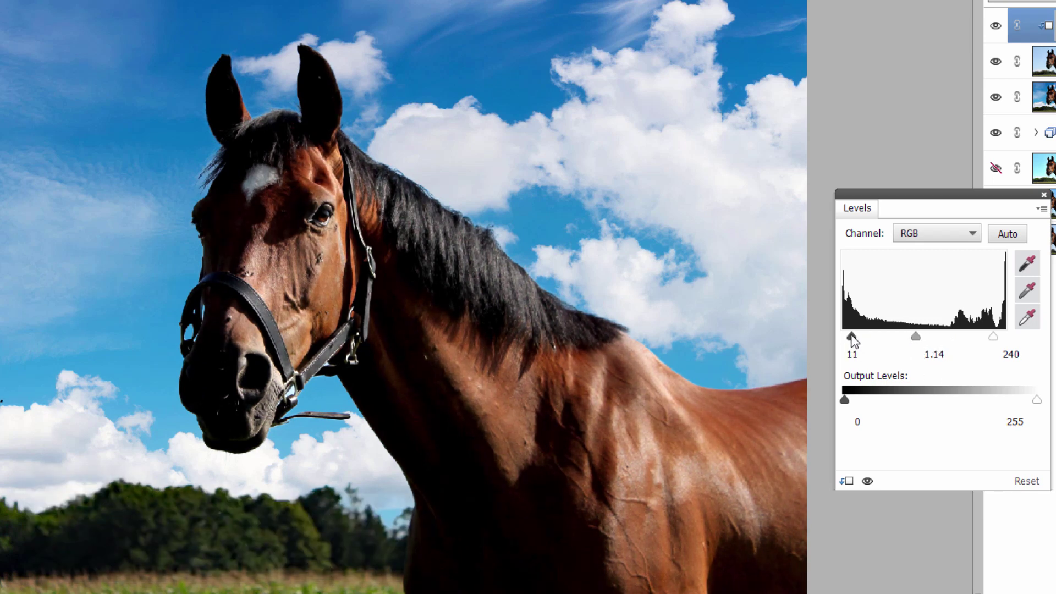
# Fine-tune Levels shadows to about 5 and highlights to about 230, then close the panel.
pyautogui.moveTo(851, 337); pyautogui.dragTo(848, 336)
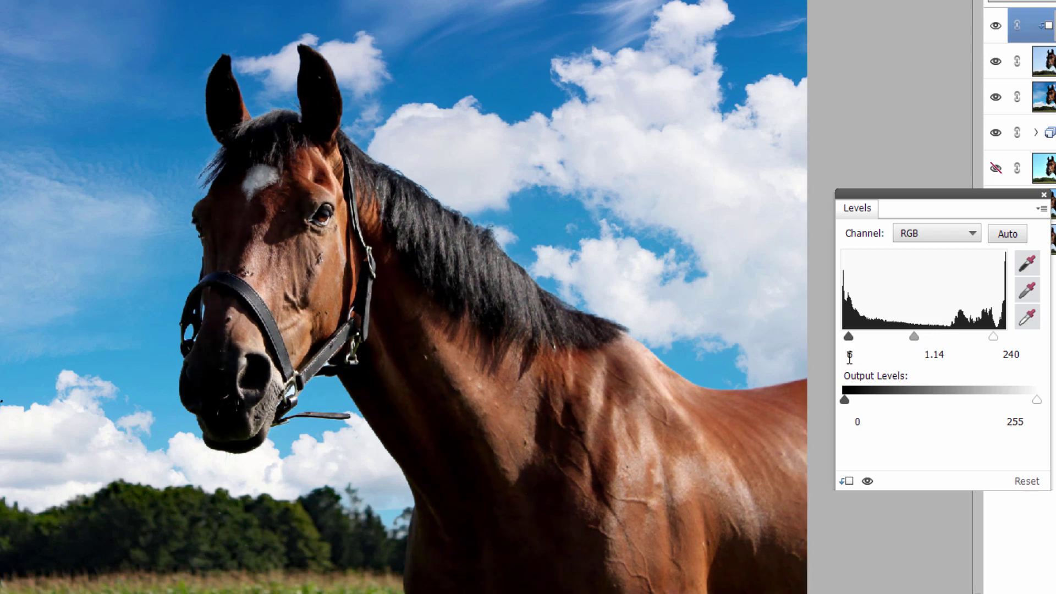
pyautogui.moveTo(849, 342); pyautogui.dragTo(844, 338)
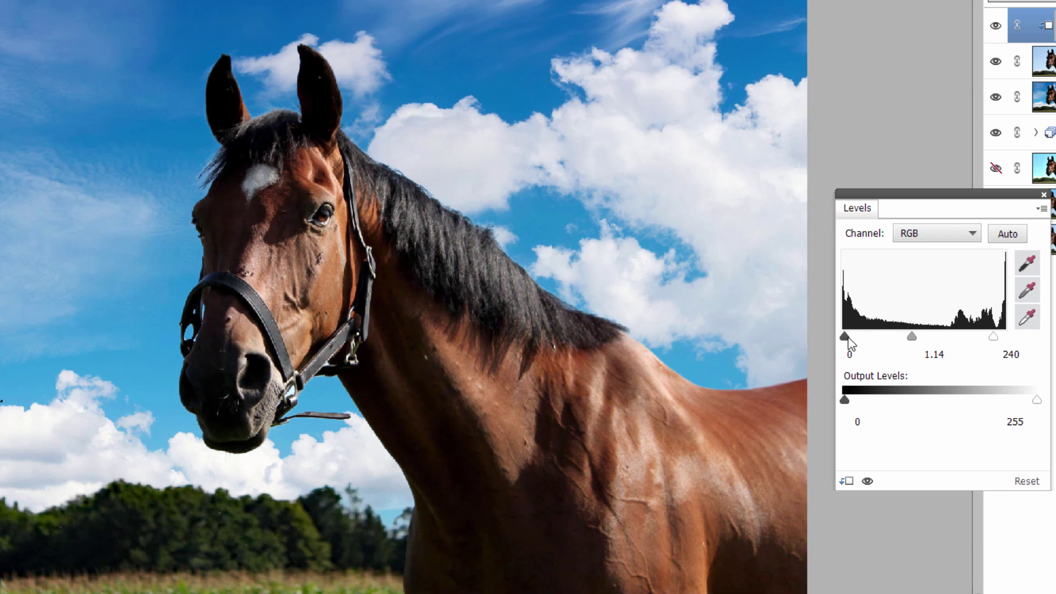
pyautogui.moveTo(846, 340); pyautogui.dragTo(851, 345)
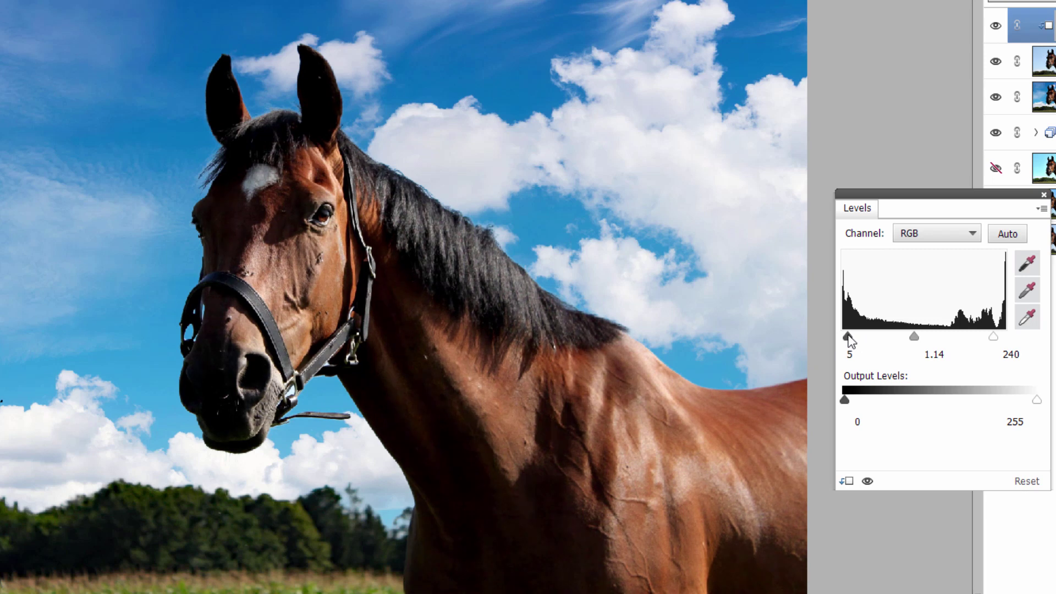
pyautogui.moveTo(848, 337); pyautogui.dragTo(847, 338)
pyautogui.moveTo(993, 336); pyautogui.dragTo(988, 337)
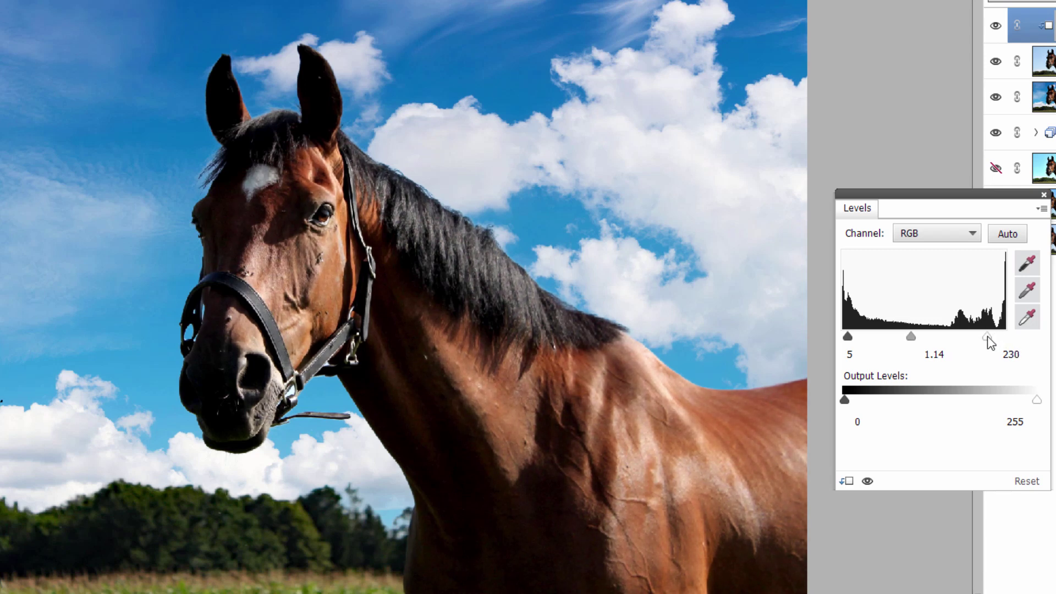
pyautogui.click(928, 240)
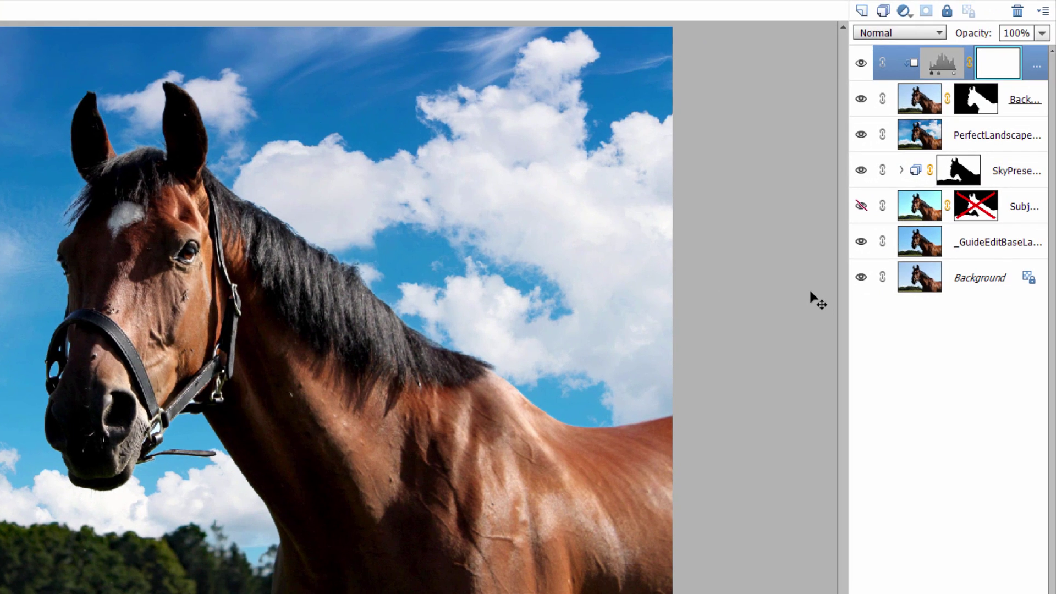
# Duplicate the Background layer as Background copy 2 and move it to the top of the stack.
pyautogui.click(978, 281)
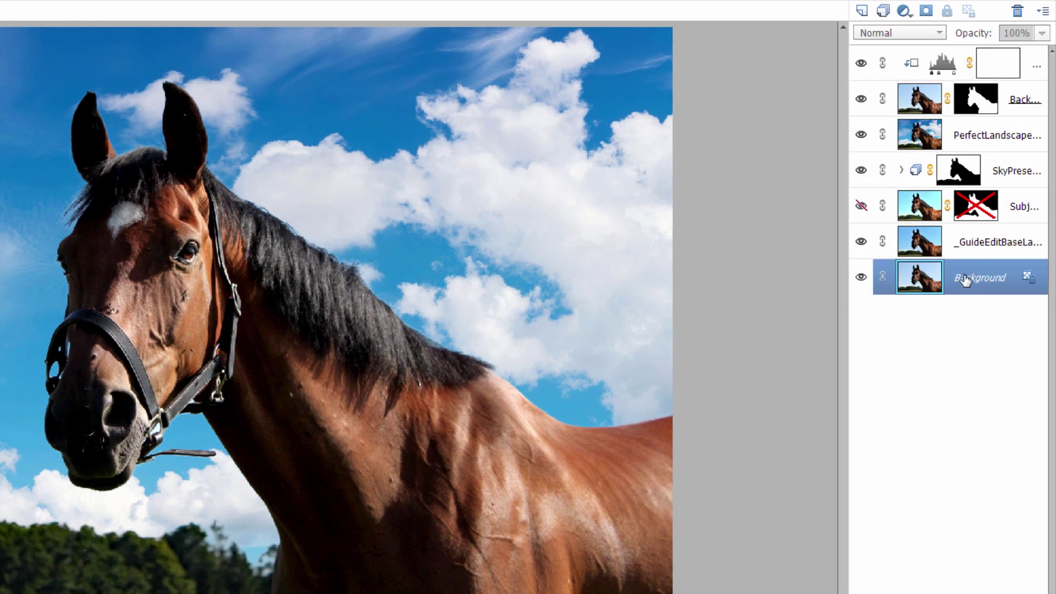
pyautogui.rightClick(977, 281)
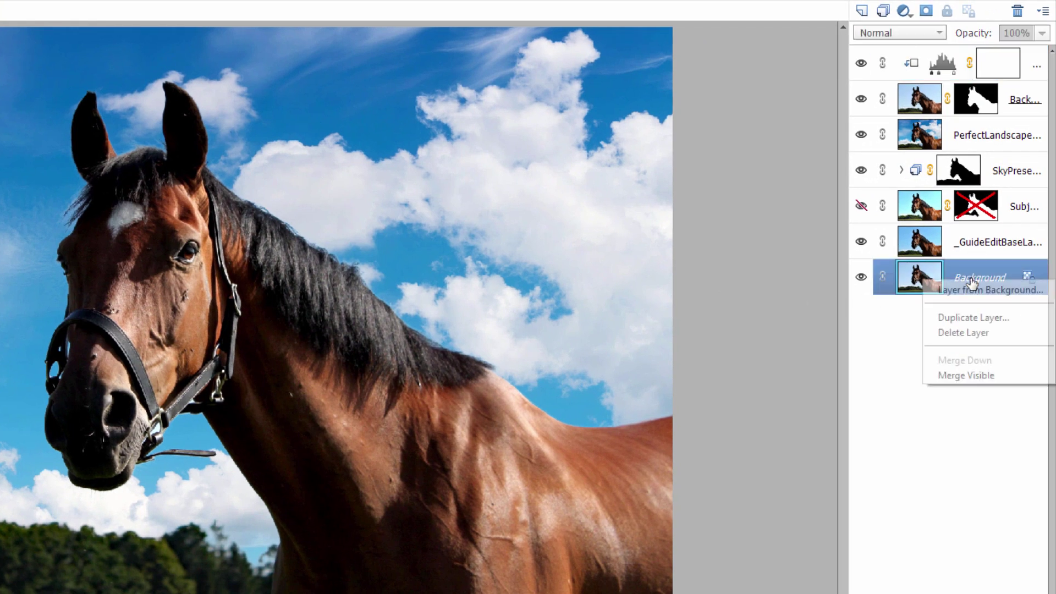
pyautogui.click(959, 324)
pyautogui.click(437, 205)
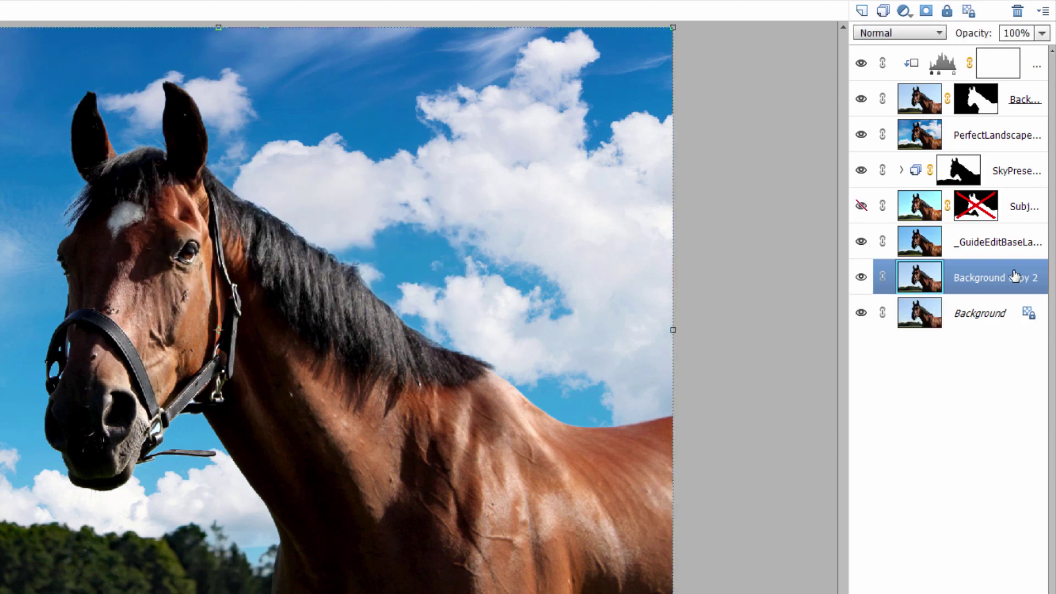
pyautogui.moveTo(979, 275); pyautogui.dragTo(921, 88)
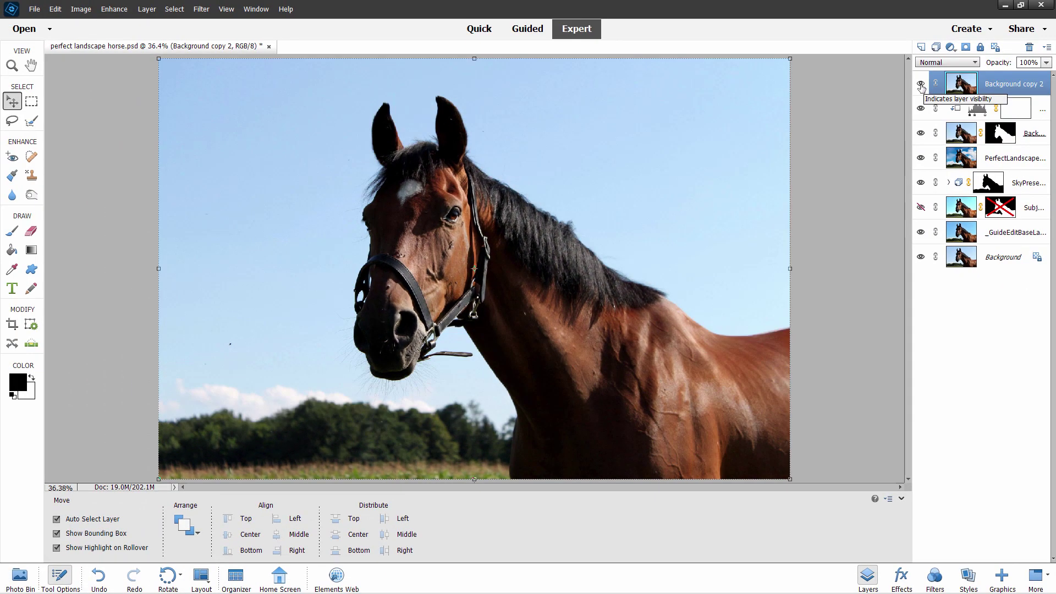
pyautogui.click(921, 85)
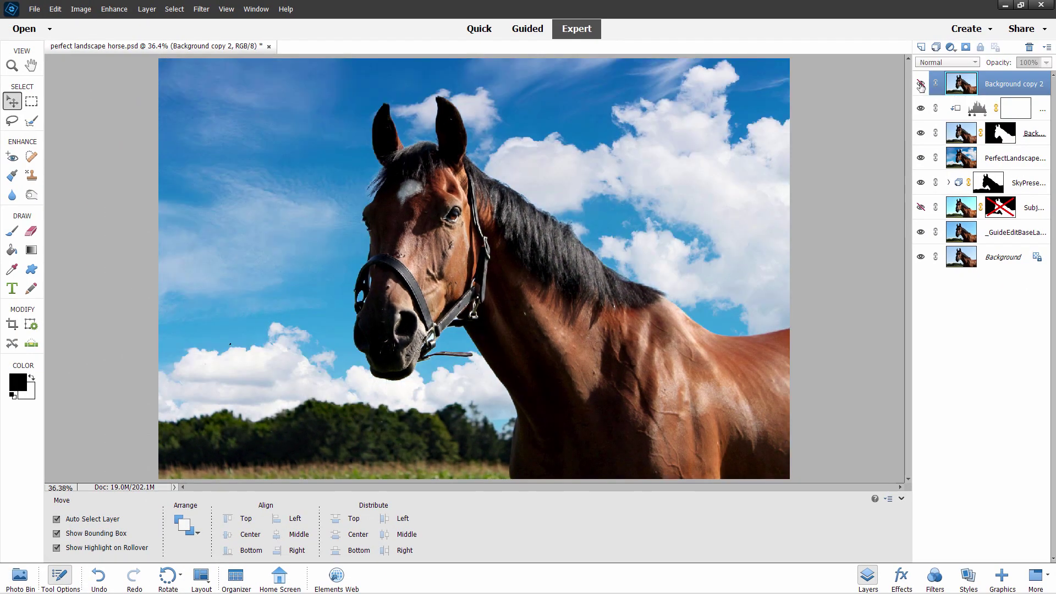